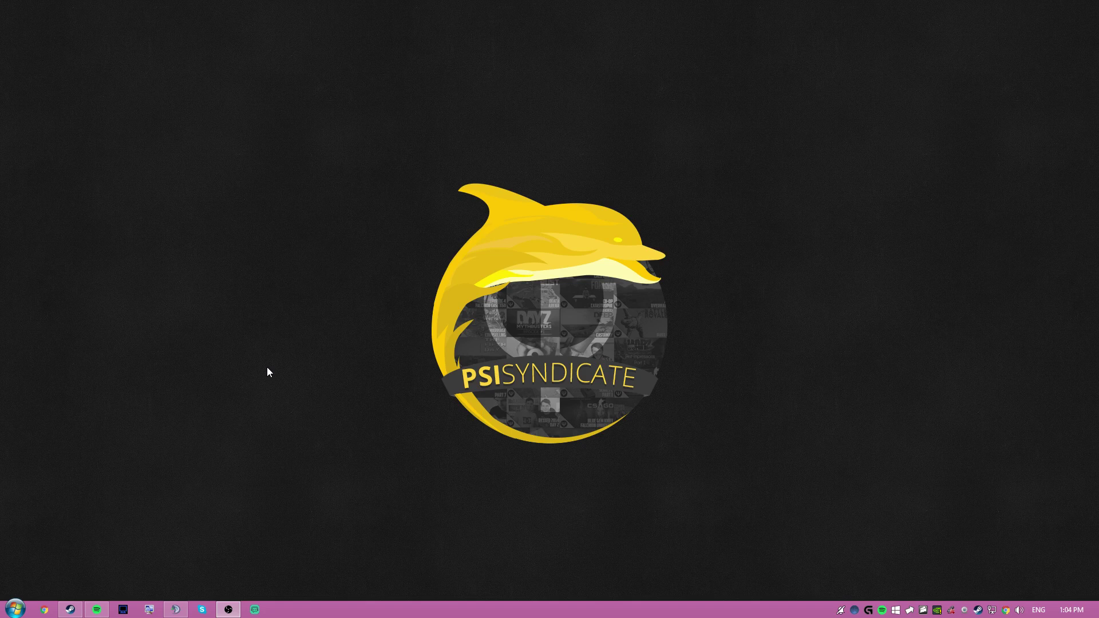
# - Open Chrome, go to the takistan.life website and enter the Evolved Gaming forum from its welcome page
pyautogui.click(44, 610)
pyautogui.write('takistan.life')
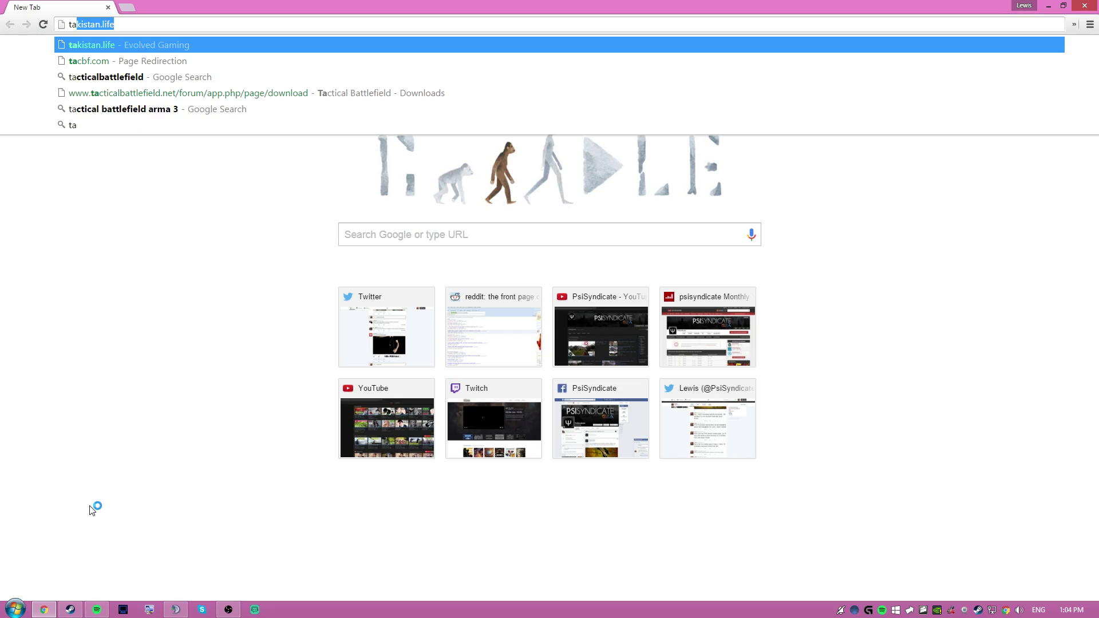
pyautogui.press('Return')
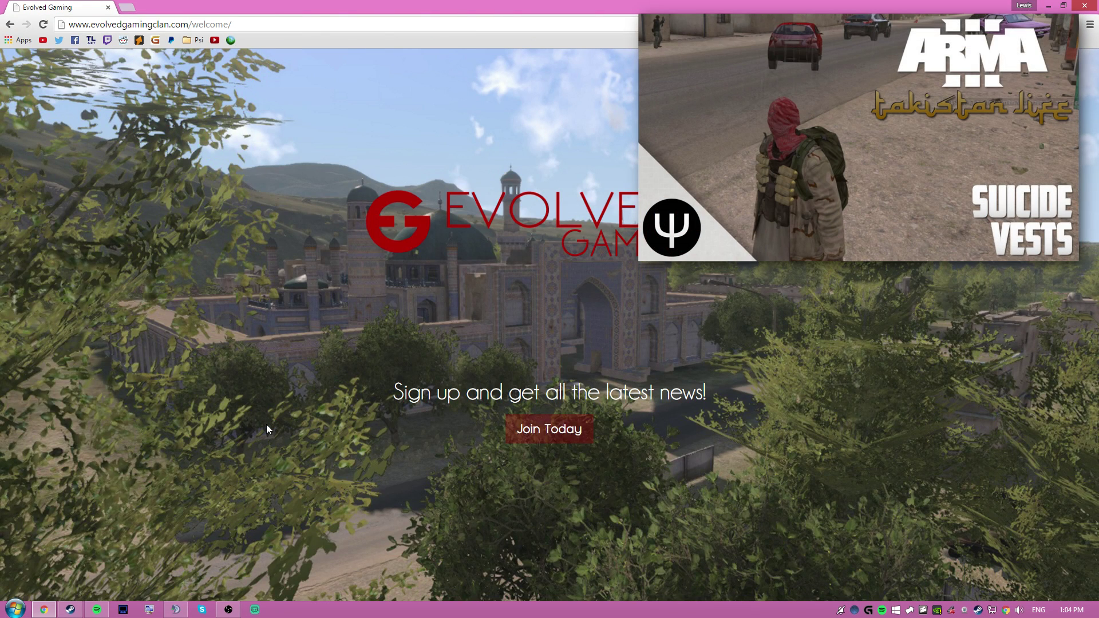
pyautogui.click(571, 438)
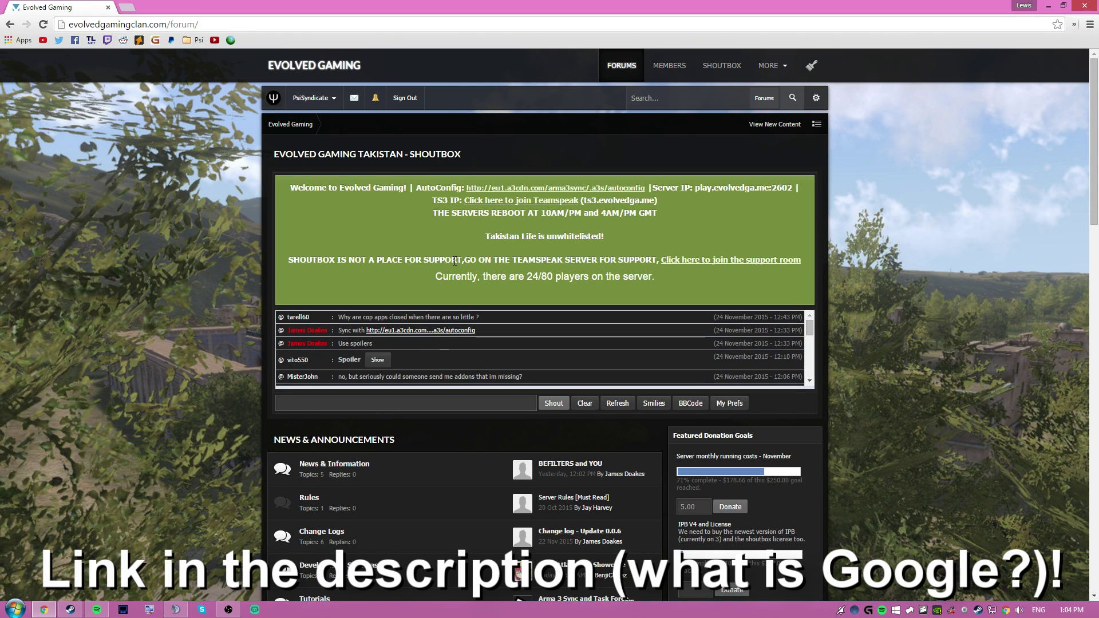
# - Search the web for arma3sync in a new tab and close the results
pyautogui.hotkey('ctrl', 't')
pyautogui.write('arma3sync')
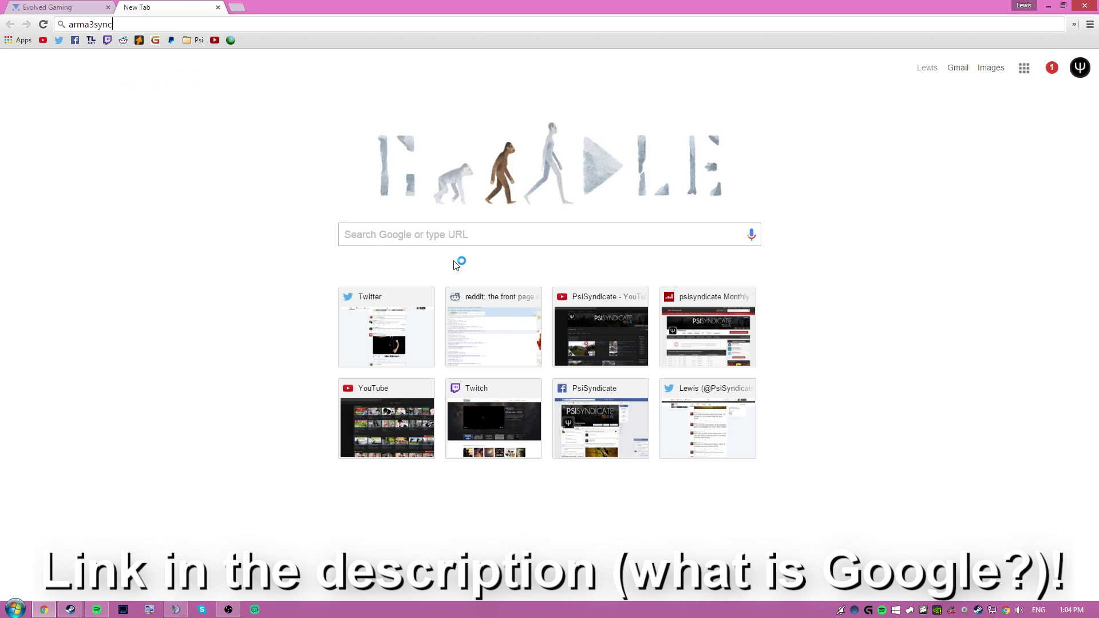
pyautogui.press('Return')
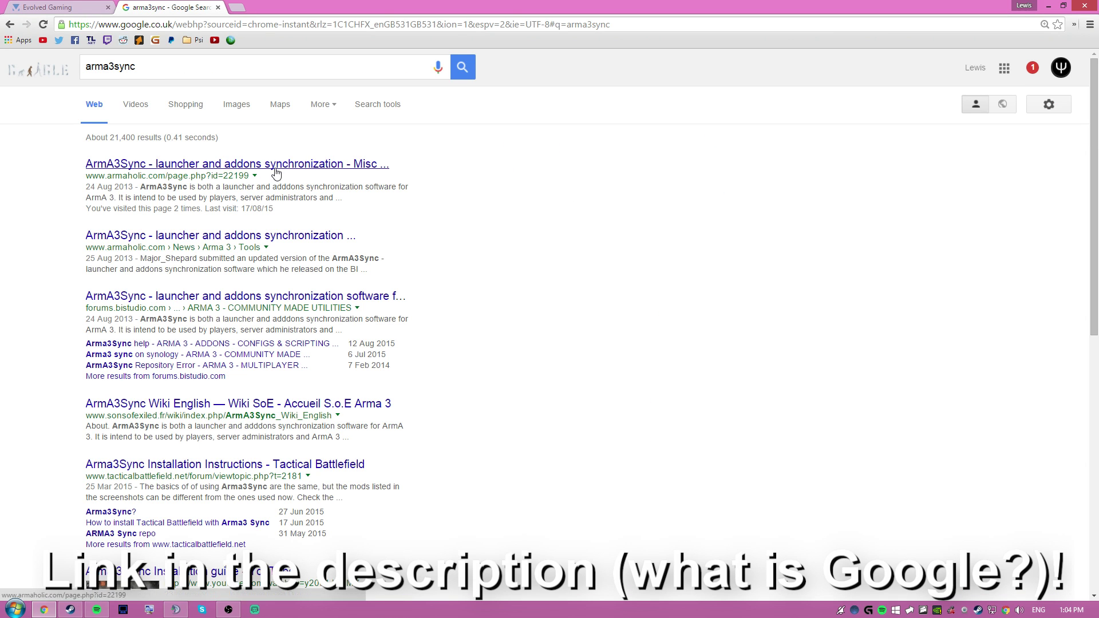
pyautogui.hotkey('ctrl', 'w')
# - Launch ArmA3Sync beside the forum text and show its addon search directories, selecting the d:\games\steam\steamapps\common\arma 3 folder
pyautogui.press('super')
pyautogui.write('arma3')
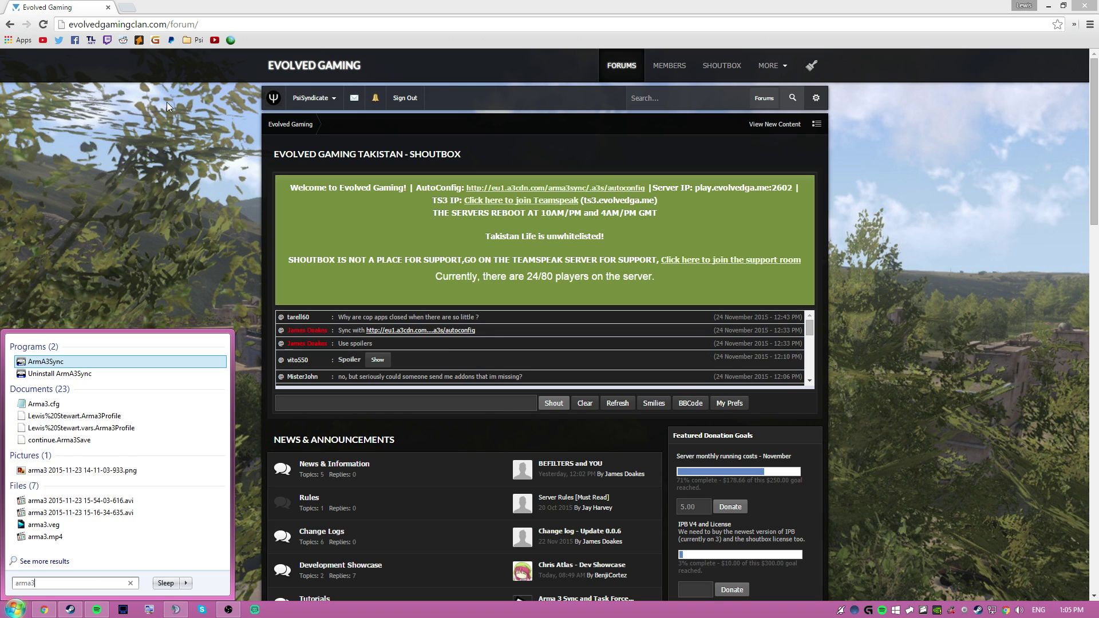
pyautogui.press('Return')
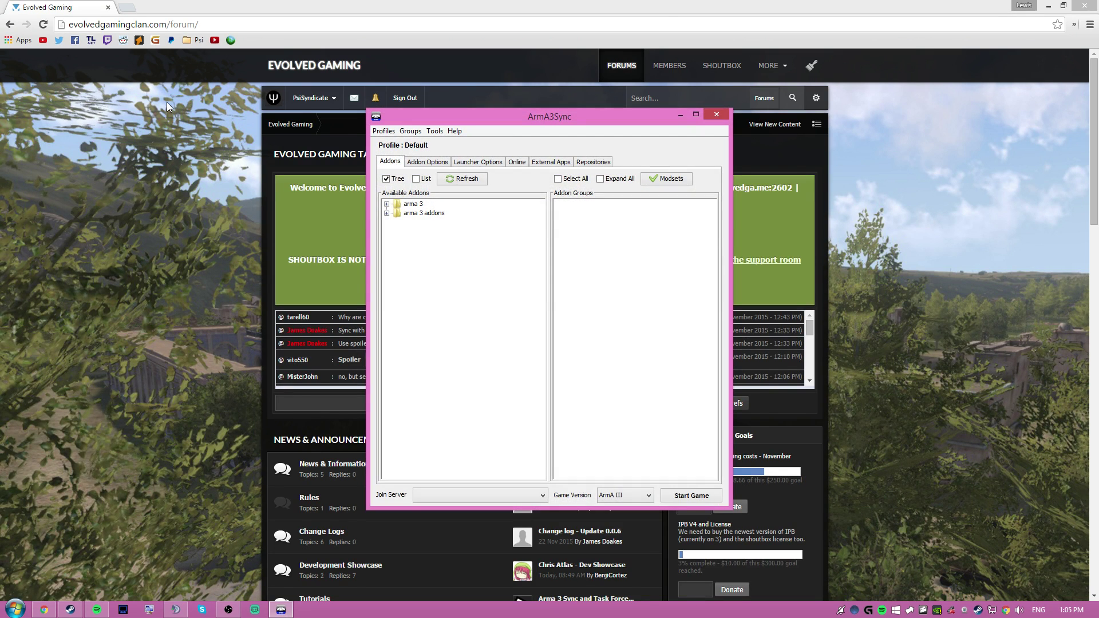
pyautogui.moveTo(505, 119); pyautogui.dragTo(776, 144)
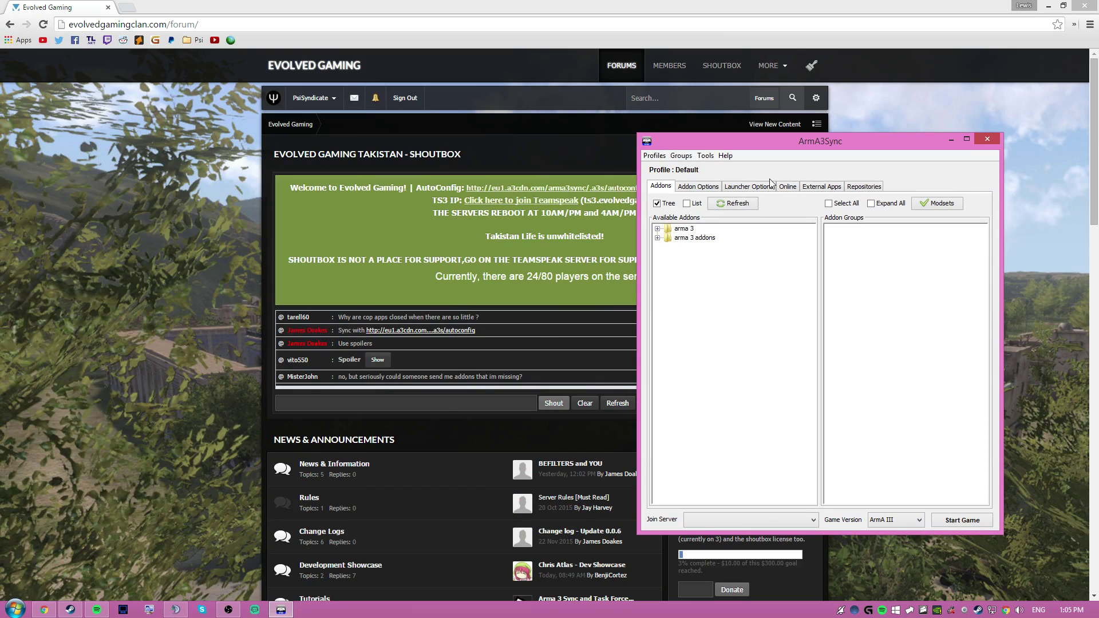
pyautogui.click(708, 188)
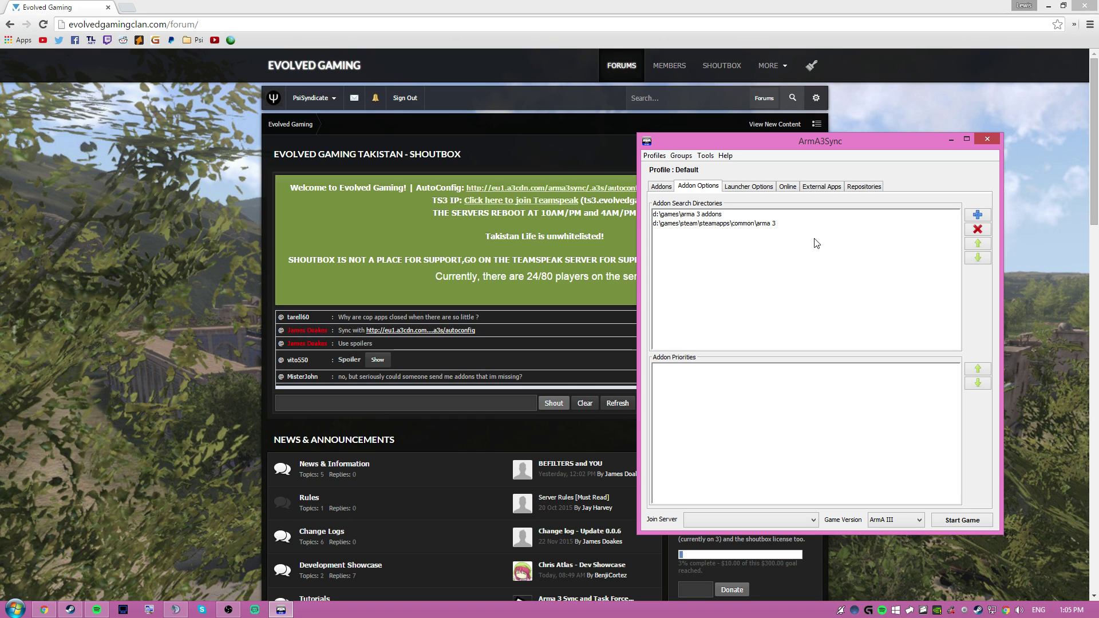
pyautogui.click(722, 225)
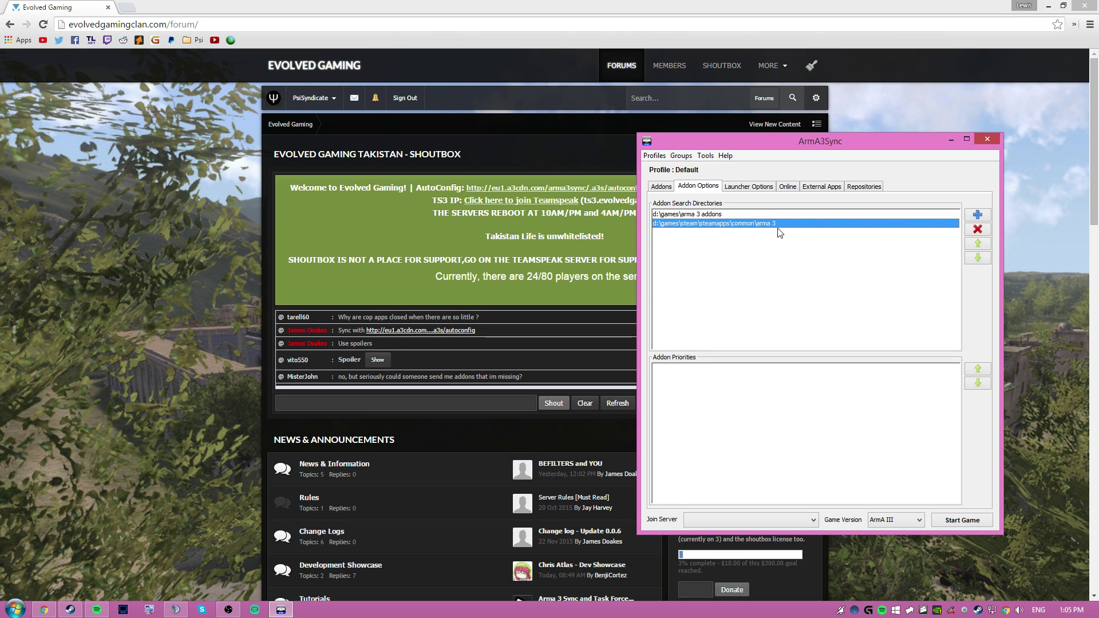
pyautogui.click(872, 188)
pyautogui.click(977, 215)
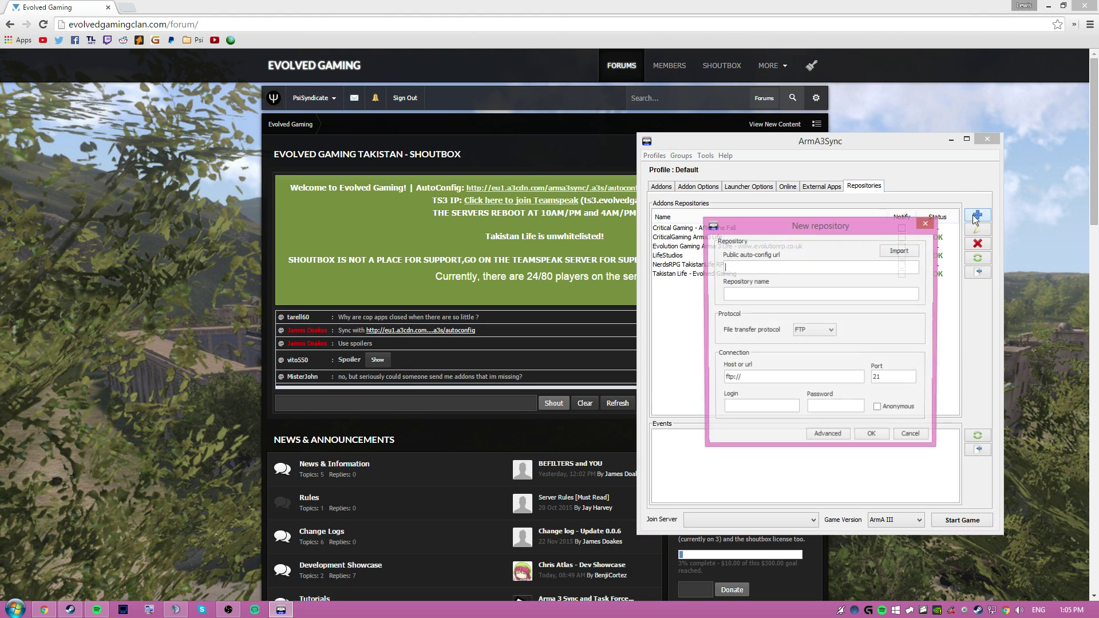
pyautogui.click(264, 300)
pyautogui.moveTo(648, 188); pyautogui.dragTo(469, 194)
pyautogui.hotkey('ctrl', 'c')
pyautogui.hotkey('alt', 'Tab')
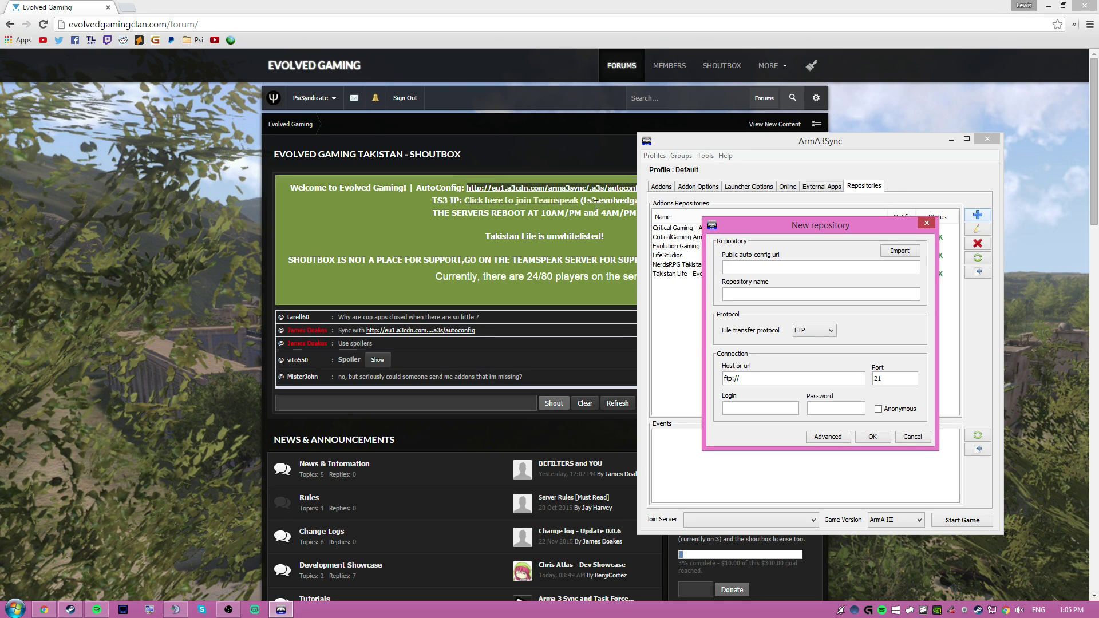
pyautogui.click(817, 267)
pyautogui.hotkey('ctrl', 'v')
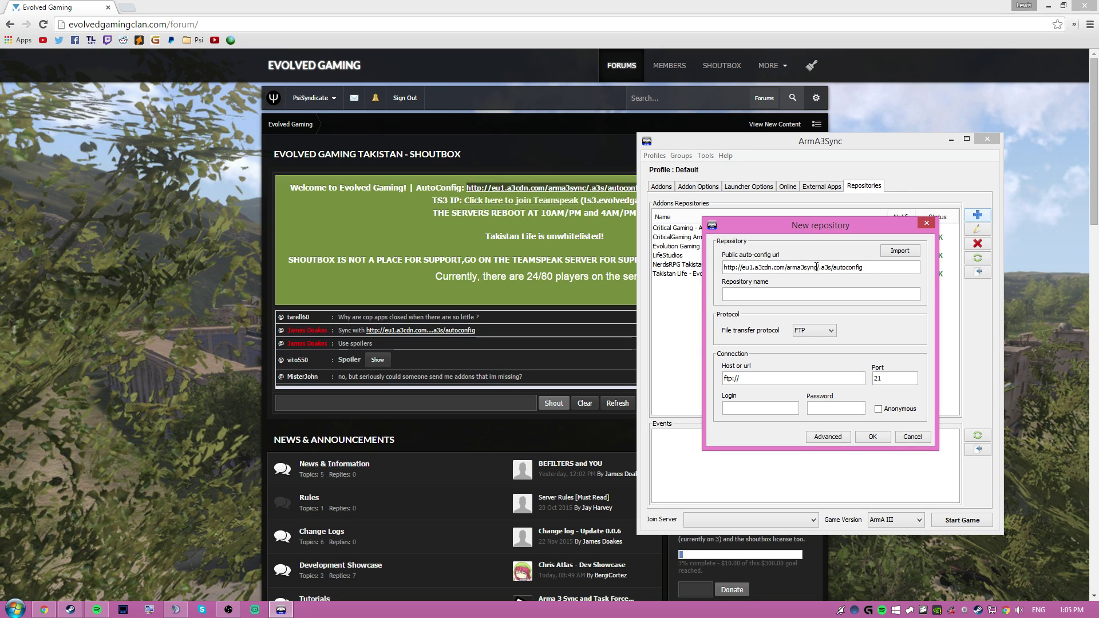
pyautogui.click(901, 254)
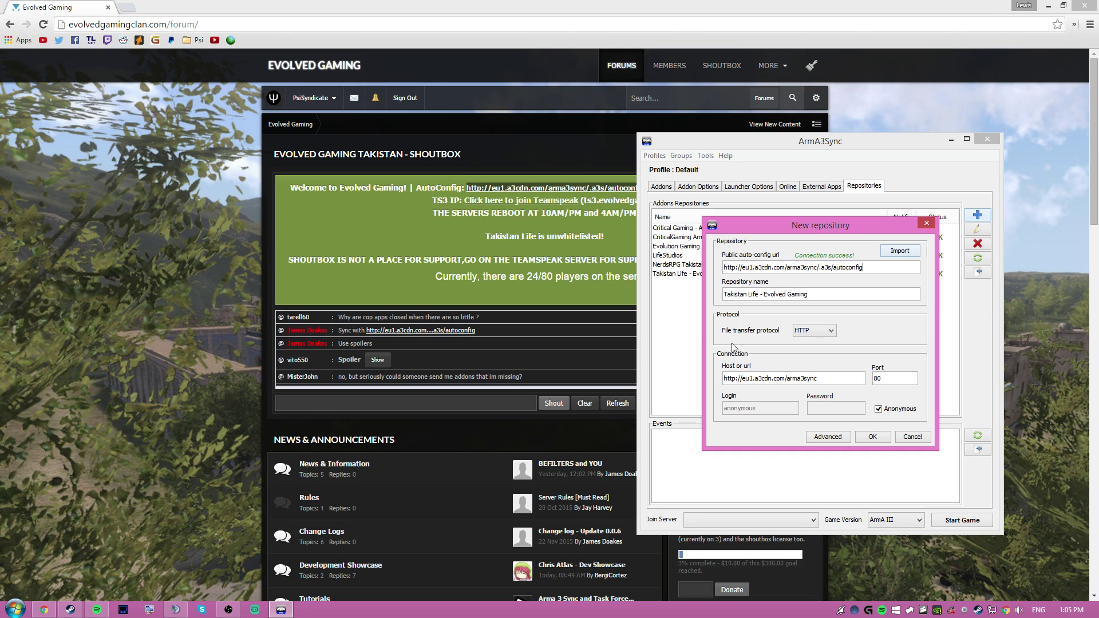
pyautogui.click(872, 437)
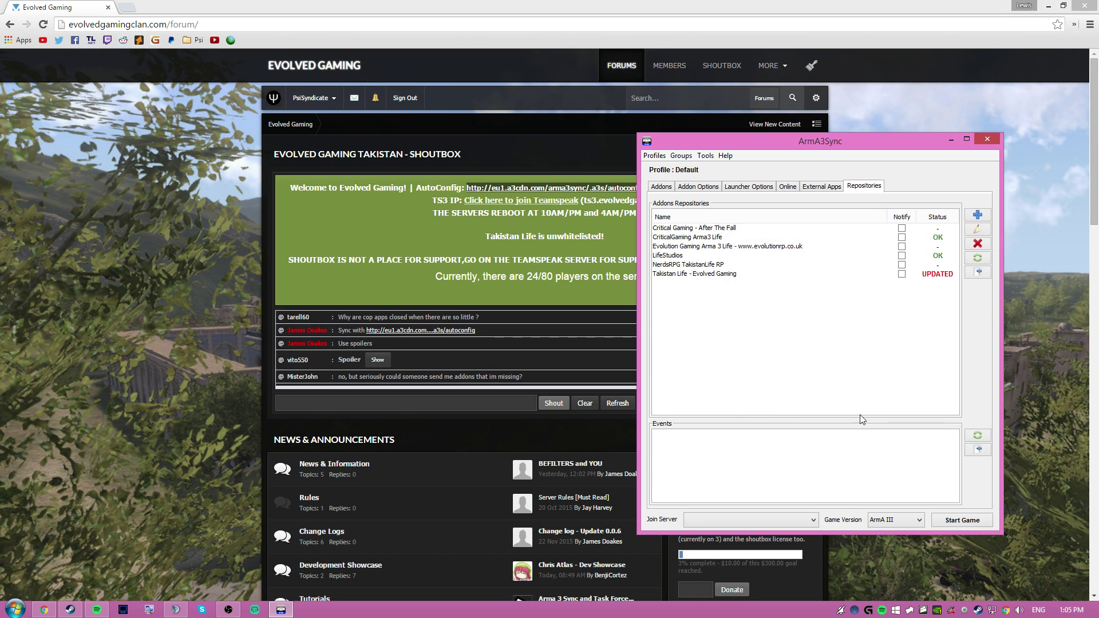
# - Open the Takistan Life - Evolved Gaming repository, set the destination to d:\games\steam\steamapps\common\arma 3 and check for addons
pyautogui.click(749, 275)
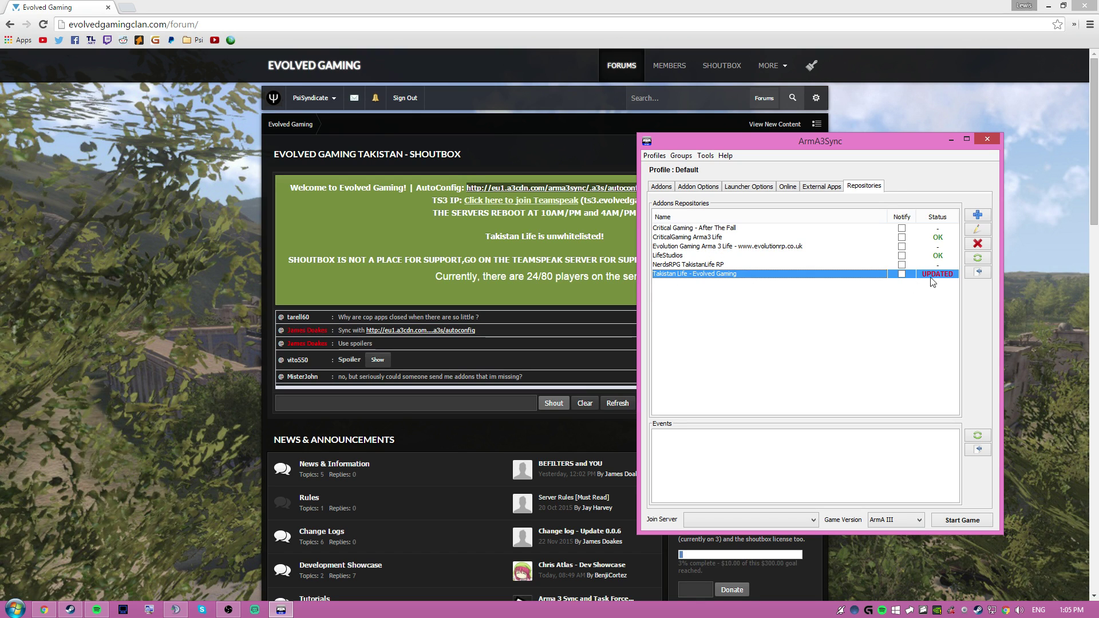
pyautogui.click(987, 275)
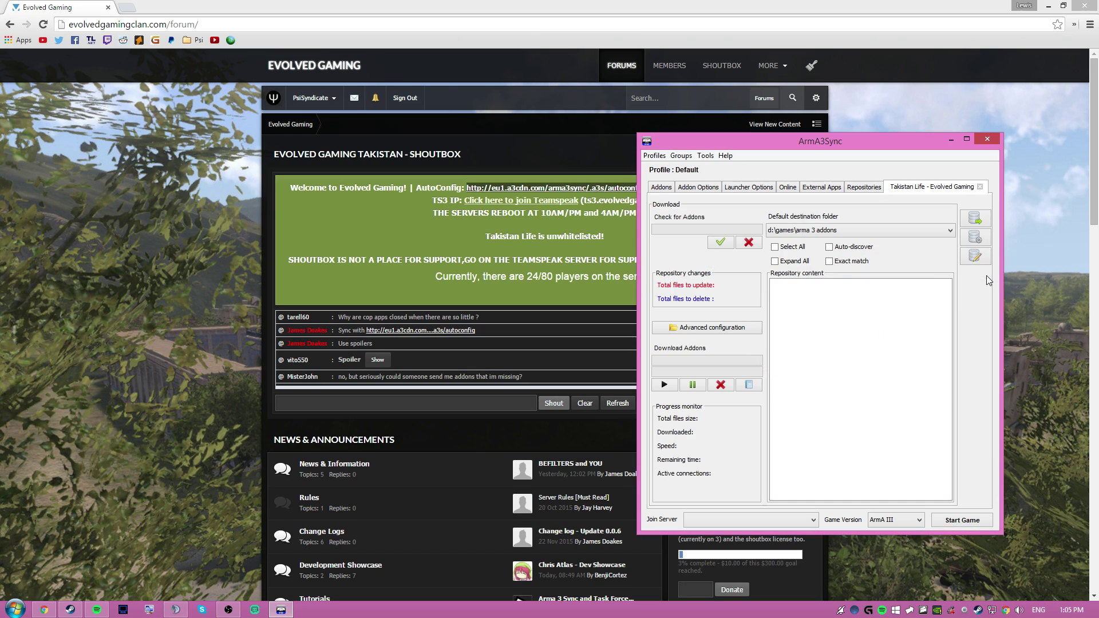
pyautogui.click(865, 229)
pyautogui.click(848, 252)
pyautogui.click(721, 243)
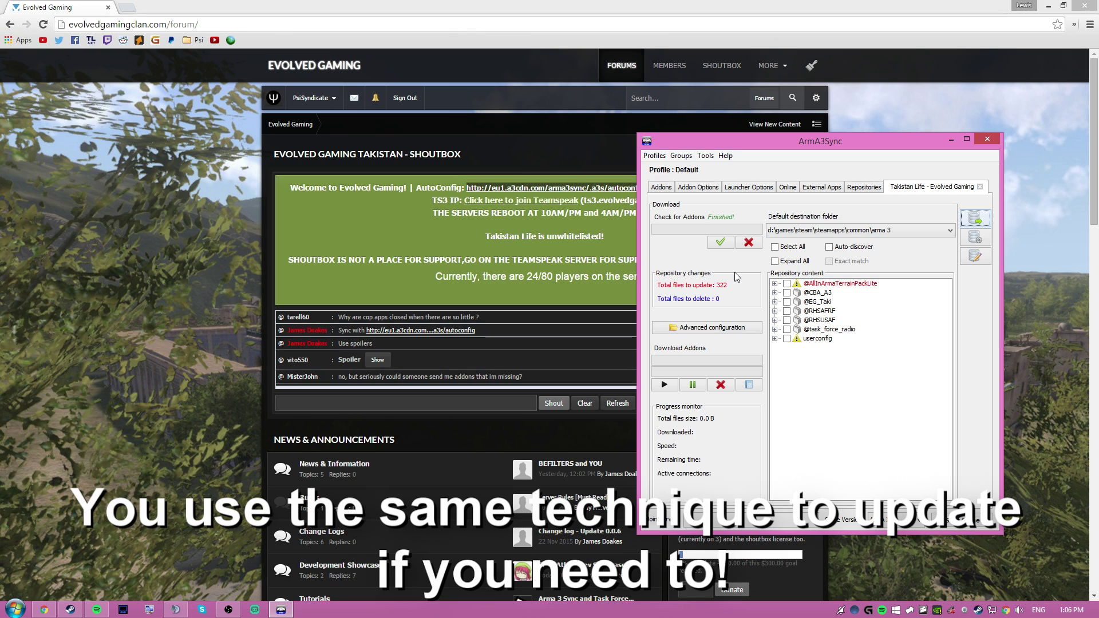
pyautogui.click(787, 283)
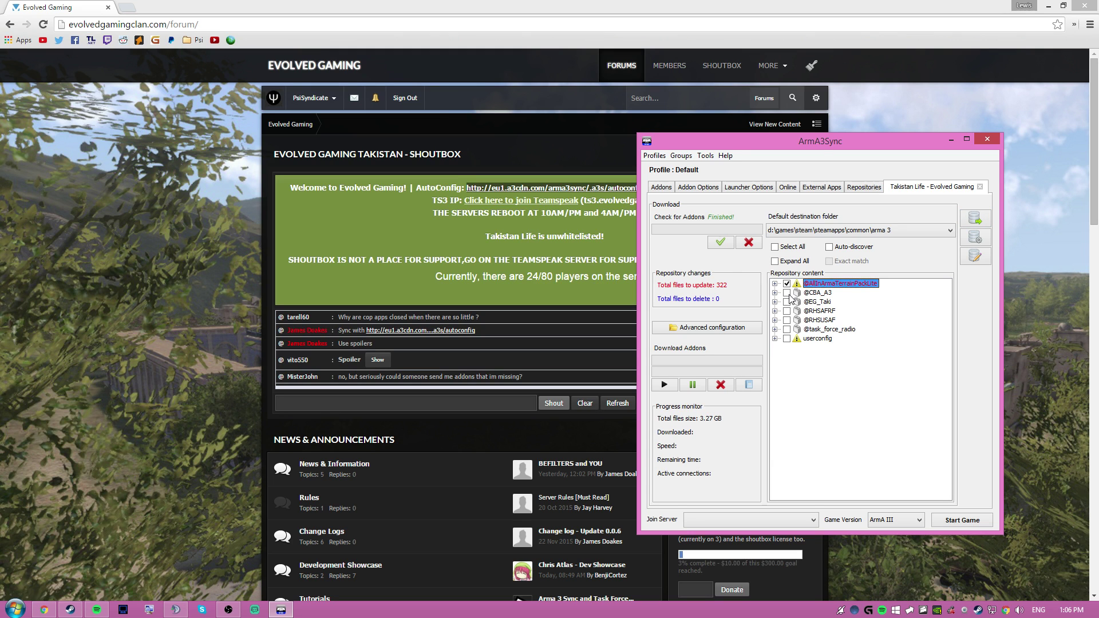
pyautogui.click(787, 292)
pyautogui.click(787, 301)
pyautogui.click(787, 311)
pyautogui.click(787, 320)
pyautogui.click(787, 329)
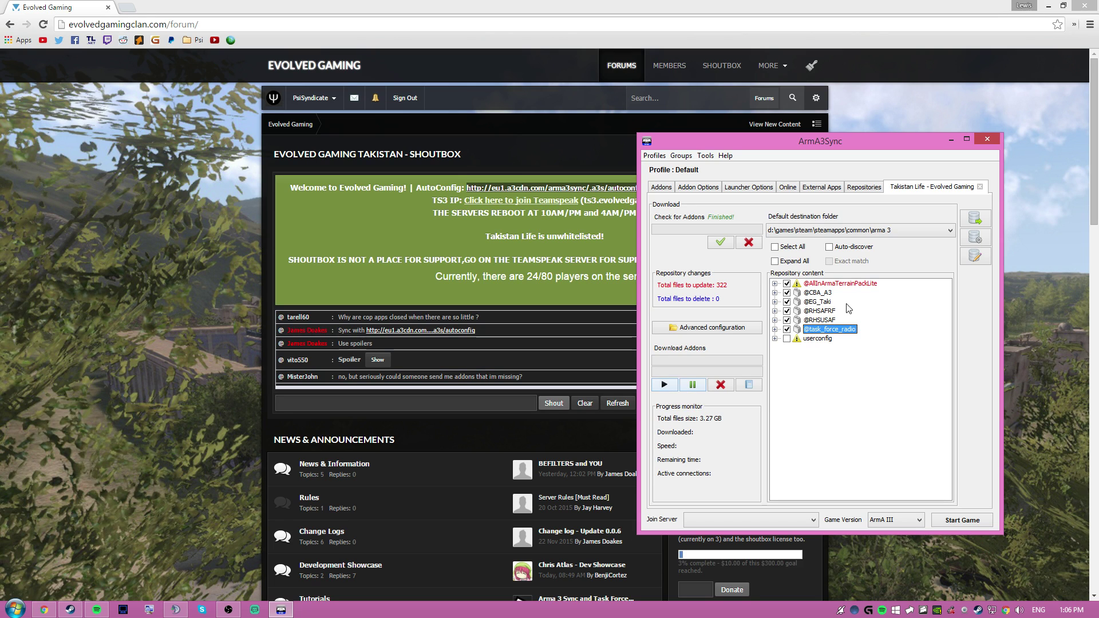
pyautogui.click(787, 329)
pyautogui.click(787, 320)
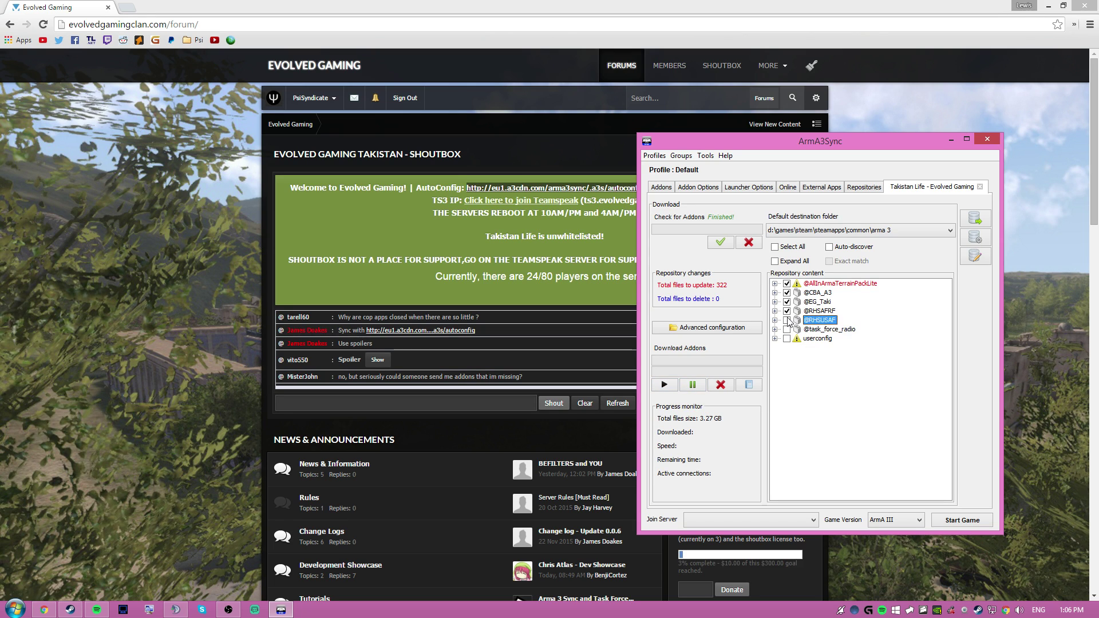
pyautogui.click(787, 311)
pyautogui.click(787, 301)
pyautogui.click(787, 292)
pyautogui.click(787, 283)
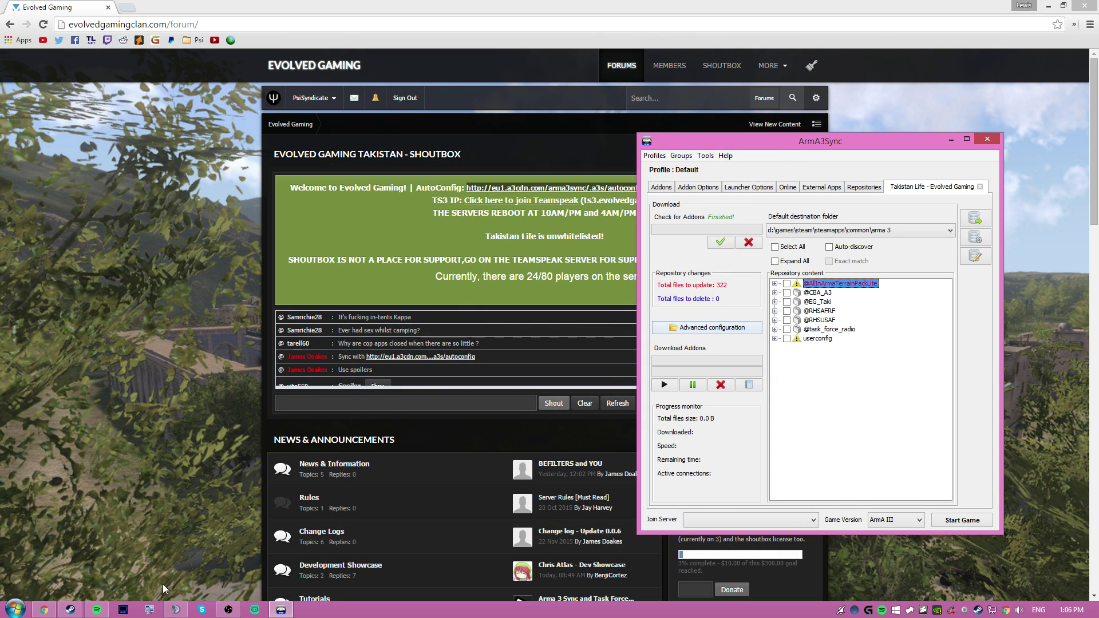
# - Take the address ts3.evolvedga.me from the forum, connect to that server in TeamSpeak 3 and dismiss the host message
pyautogui.click(178, 610)
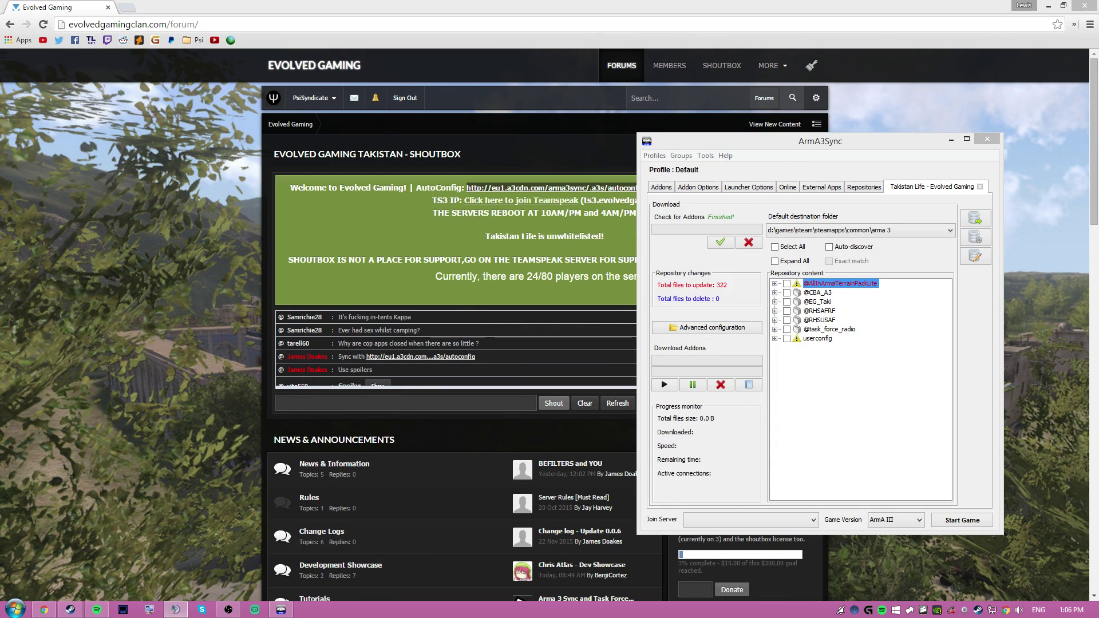
pyautogui.click(537, 49)
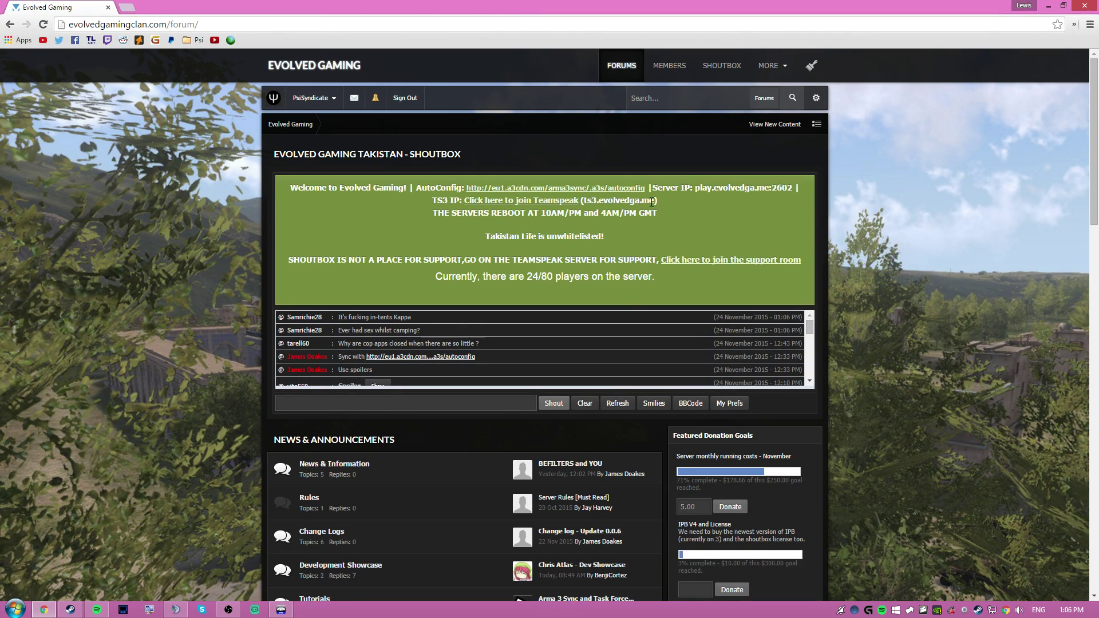
pyautogui.moveTo(654, 200); pyautogui.dragTo(583, 200)
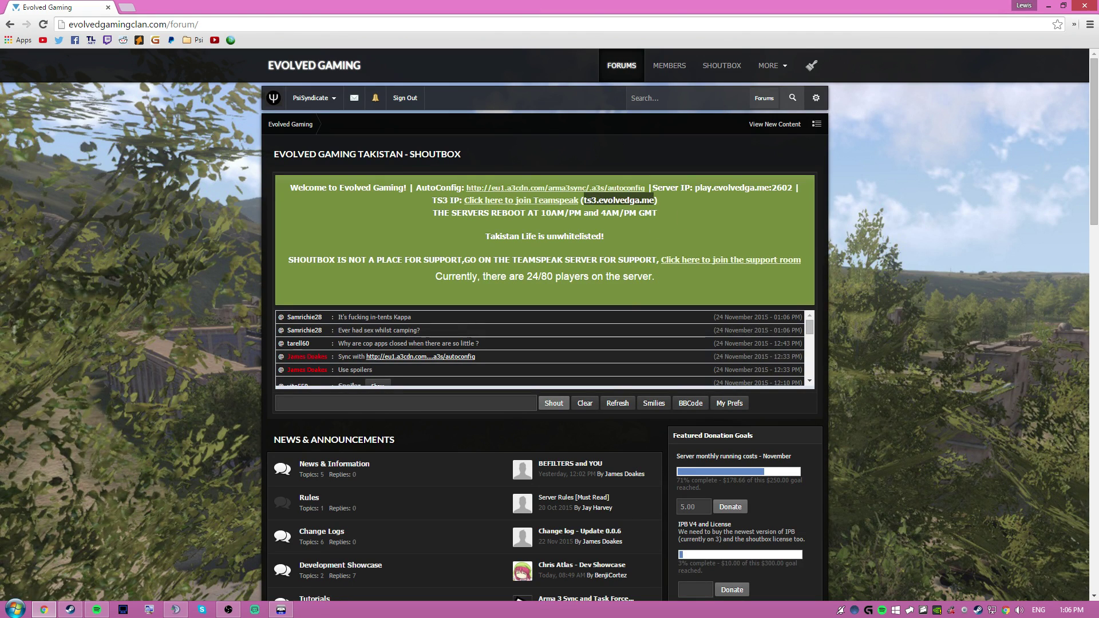
pyautogui.hotkey('alt', 'Tab')
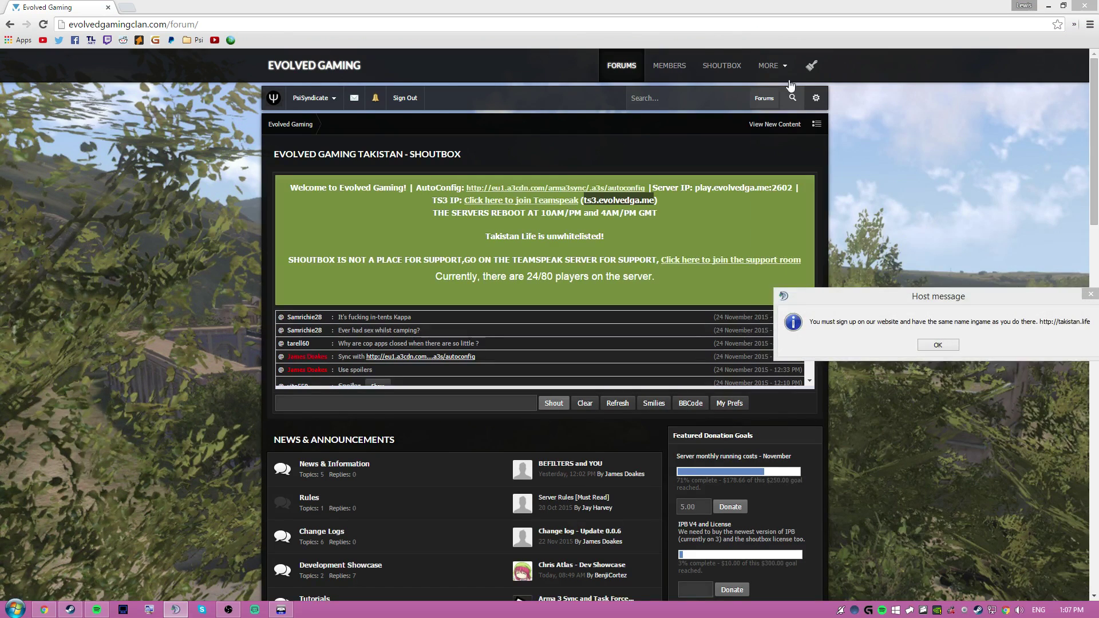
pyautogui.click(938, 345)
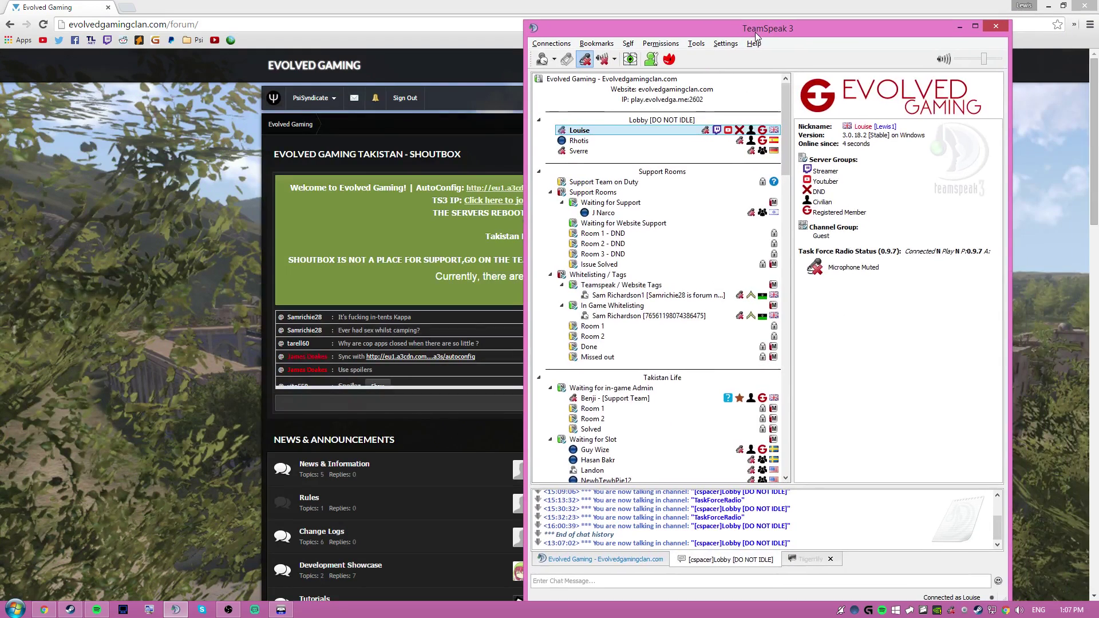
# - Check the Task Force Arma 3 Radio entry in TeamSpeak's plugin list, then close the list and move TeamSpeak out of view
pyautogui.moveTo(746, 27); pyautogui.dragTo(752, 40)
pyautogui.click(733, 56)
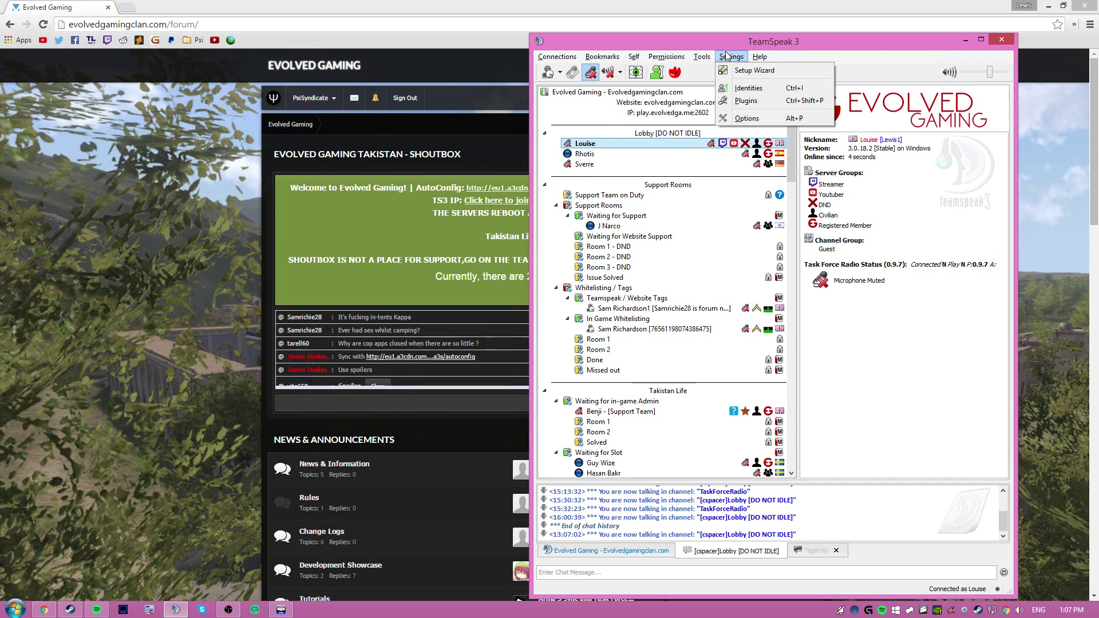
pyautogui.click(751, 101)
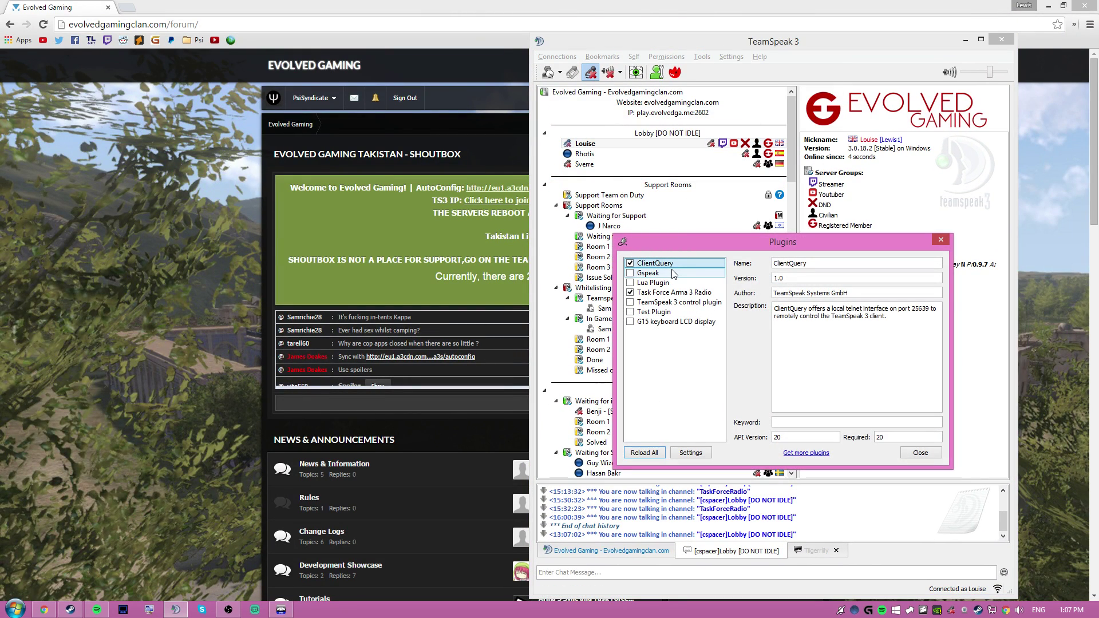
pyautogui.click(940, 239)
pyautogui.click(730, 56)
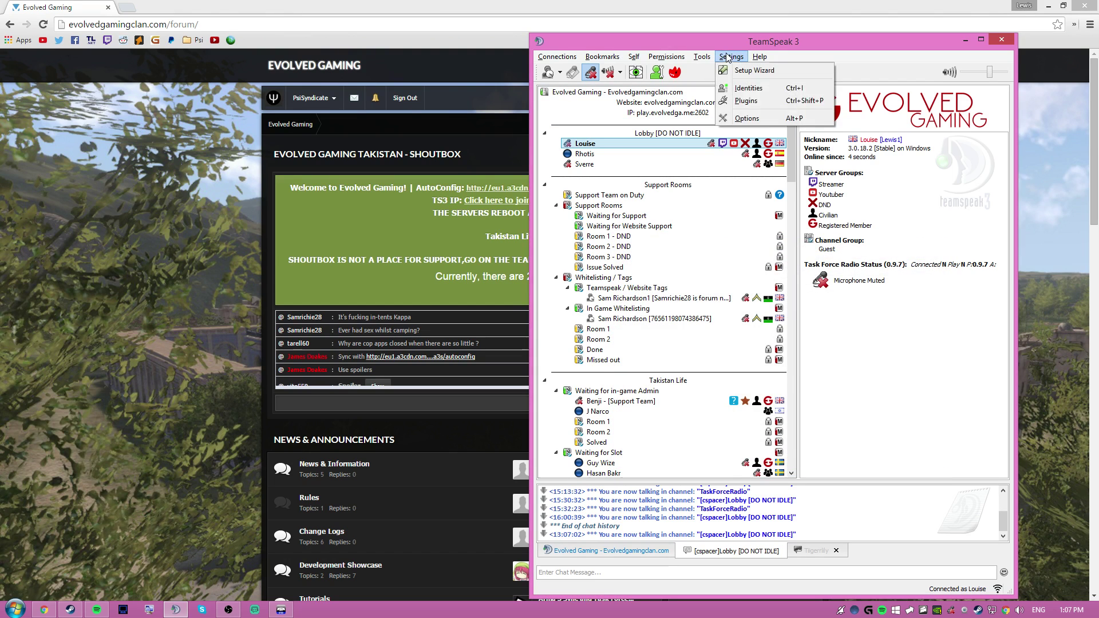
pyautogui.click(749, 101)
pyautogui.click(651, 292)
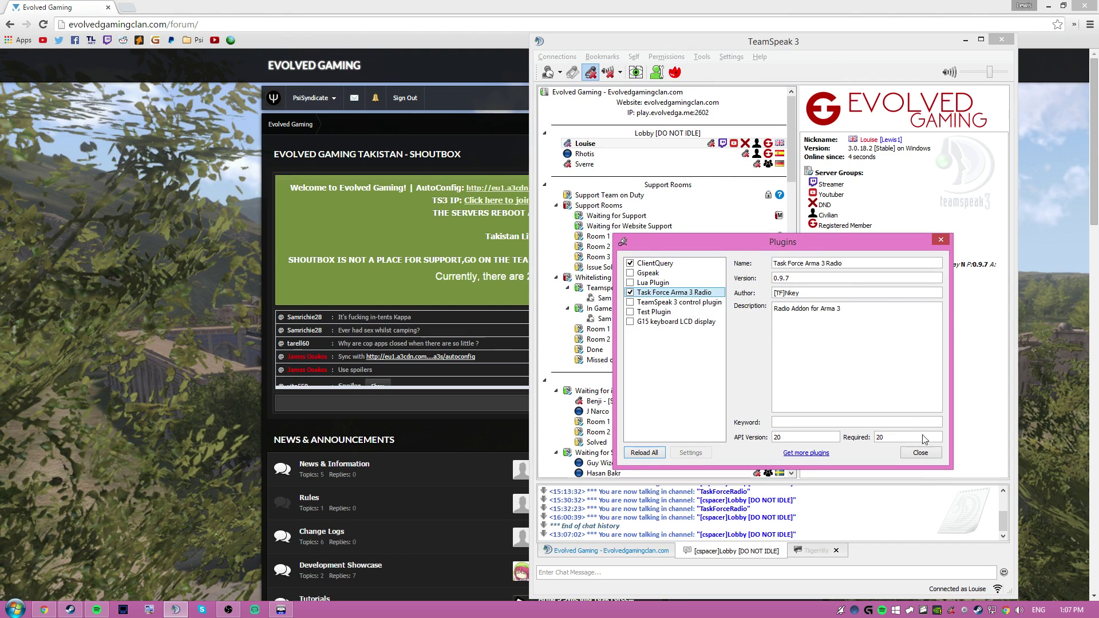
pyautogui.click(923, 451)
pyautogui.moveTo(919, 44); pyautogui.dragTo(1098, 38)
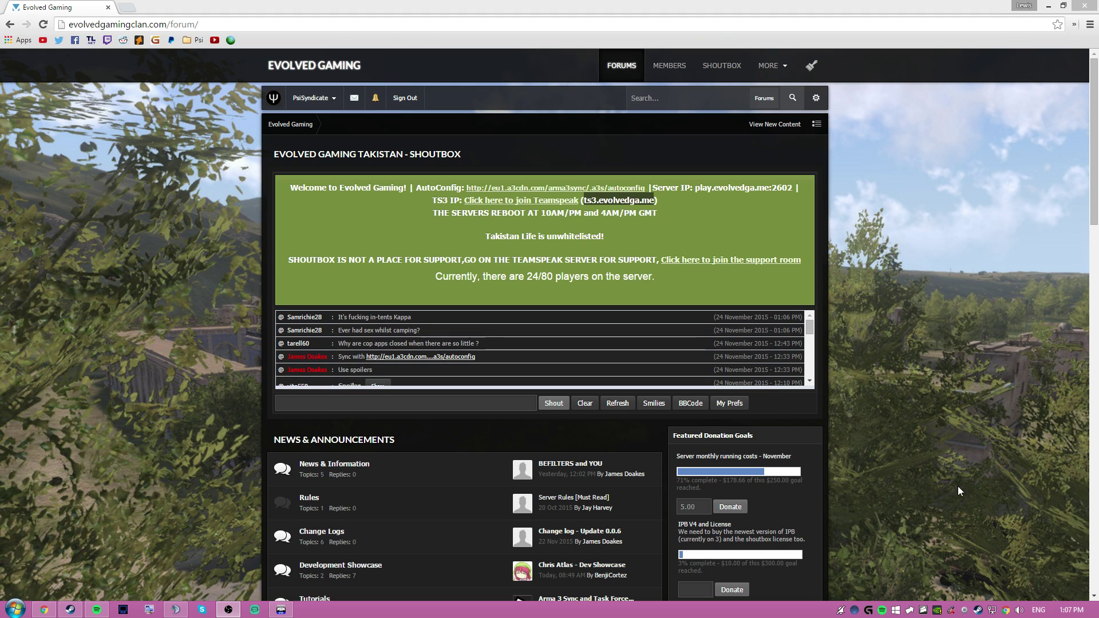
# - Launch Arma 3 from Steam and show the mods list in the Arma 3 launcher
pyautogui.rightClick(977, 610)
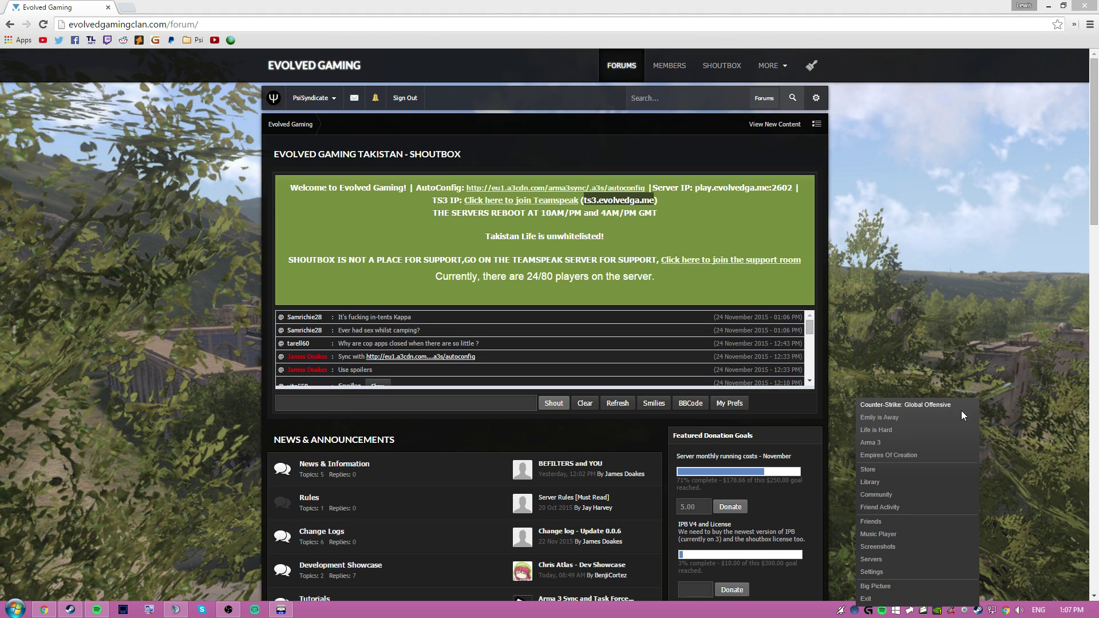
pyautogui.click(907, 442)
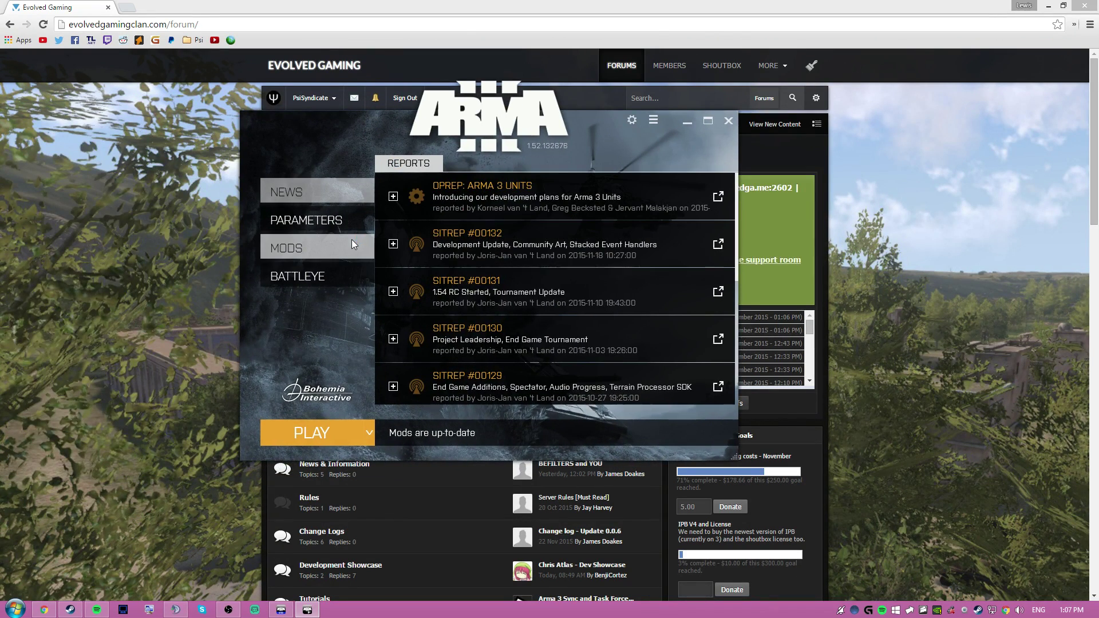
pyautogui.click(354, 240)
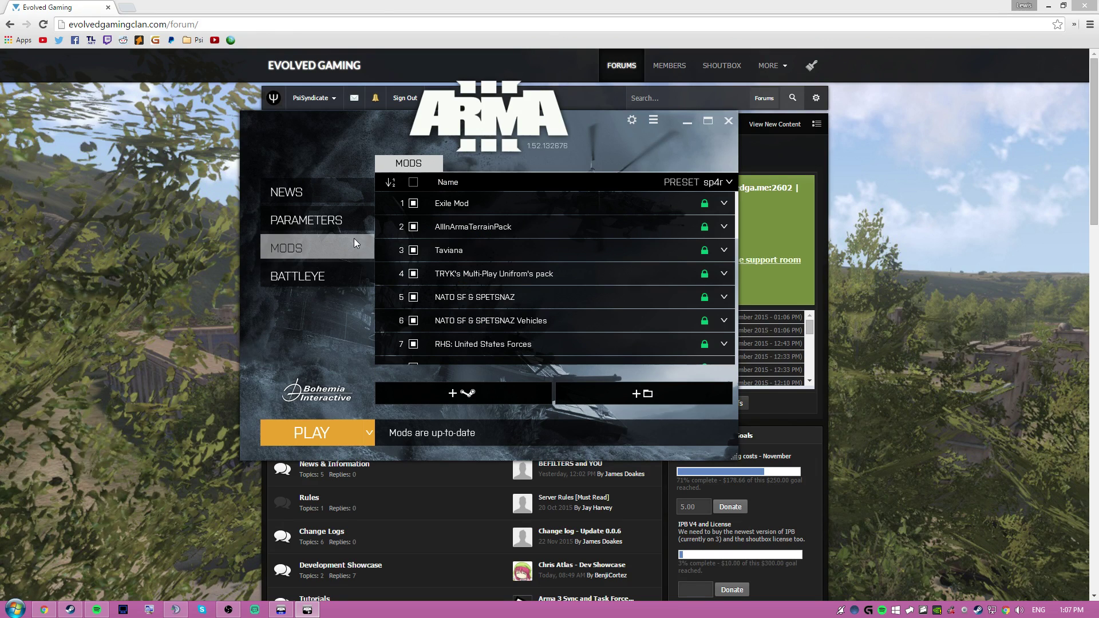
# - Load the TakiSTAN preset in the launcher's mods list
pyautogui.click(706, 182)
pyautogui.moveTo(730, 279); pyautogui.dragTo(730, 352)
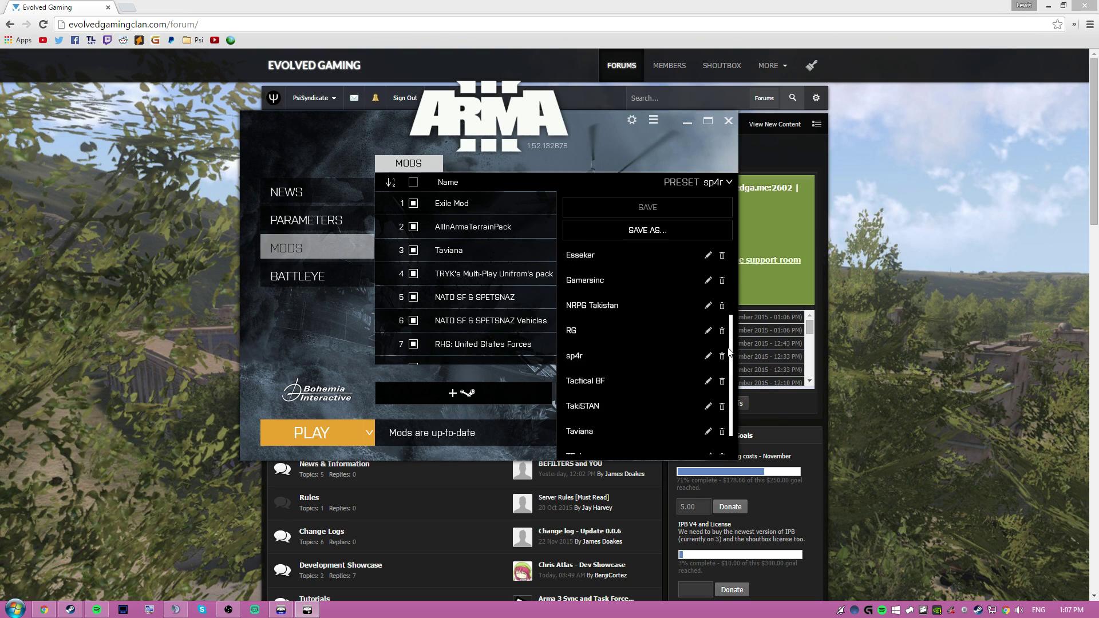
pyautogui.click(622, 400)
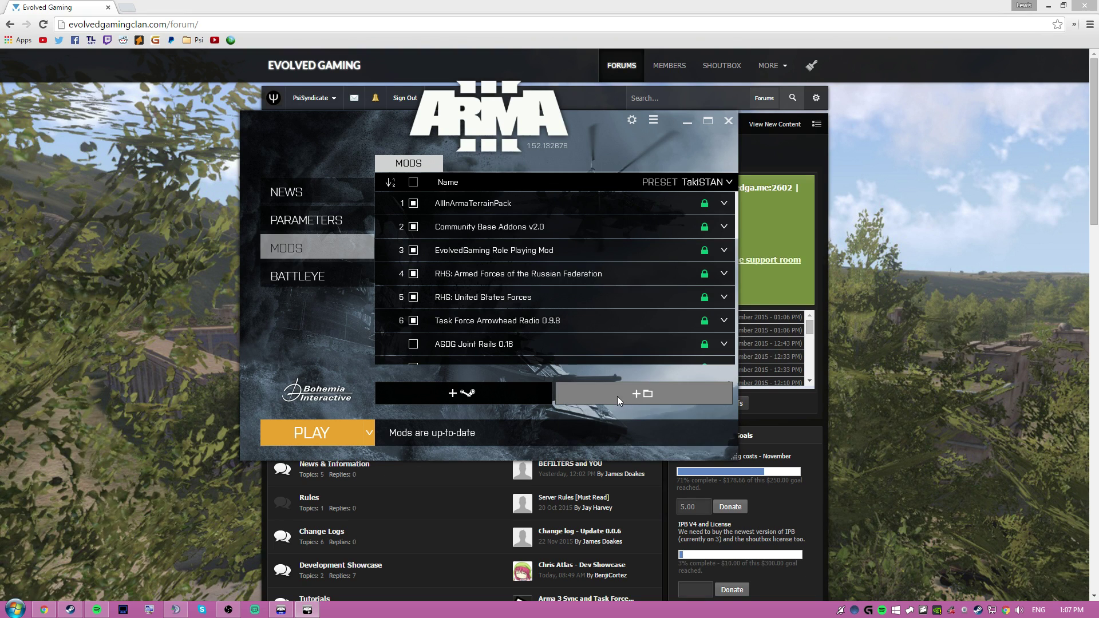
# - Deselect all six enabled mods of the TakiSTAN preset, from Task Force Arrowhead Radio 0.9.8 up to AllInArmaTerrainPack
pyautogui.click(413, 320)
pyautogui.click(413, 297)
pyautogui.click(413, 273)
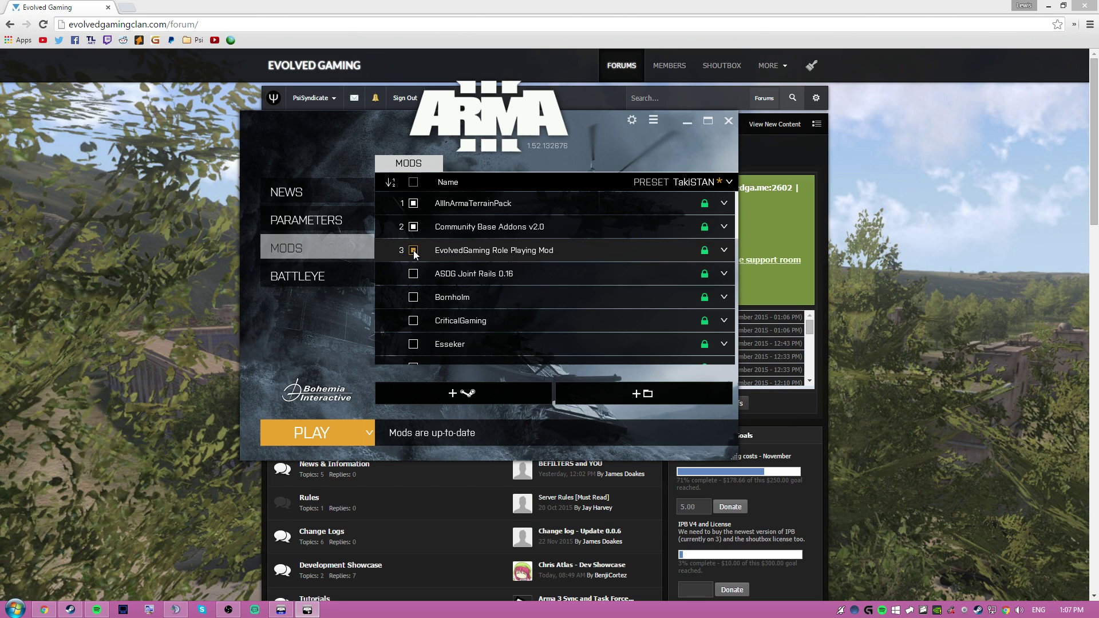
pyautogui.click(413, 250)
pyautogui.click(413, 227)
pyautogui.click(413, 203)
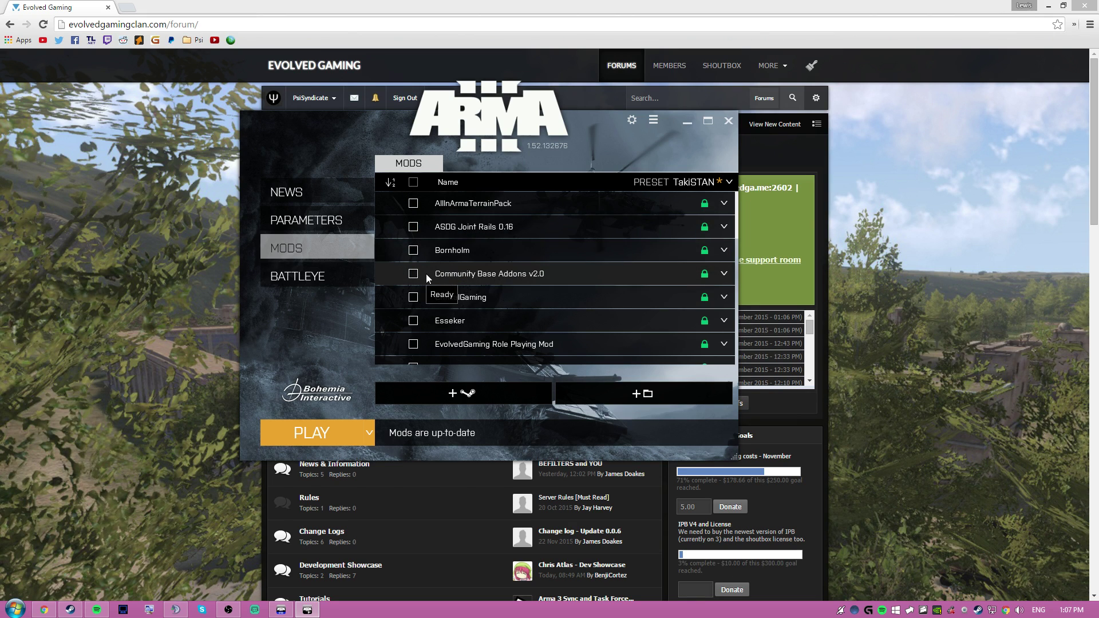
# - Bring up ArmA3Sync beside the Arma 3 launcher and highlight userconfig in its repository content for reference
pyautogui.click(281, 610)
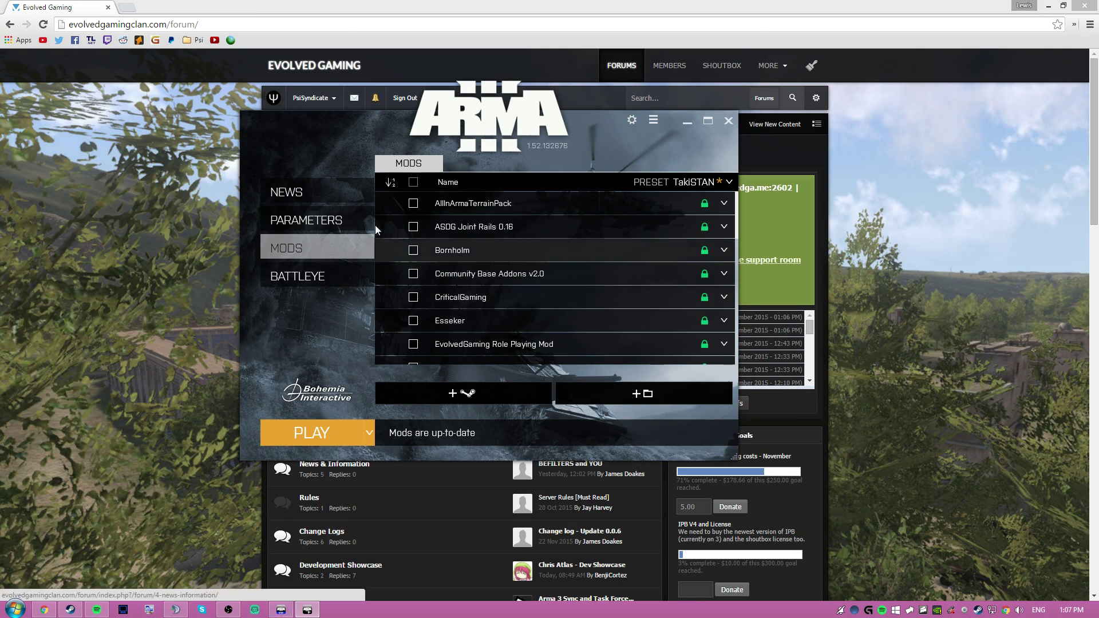
pyautogui.moveTo(798, 142); pyautogui.dragTo(853, 132)
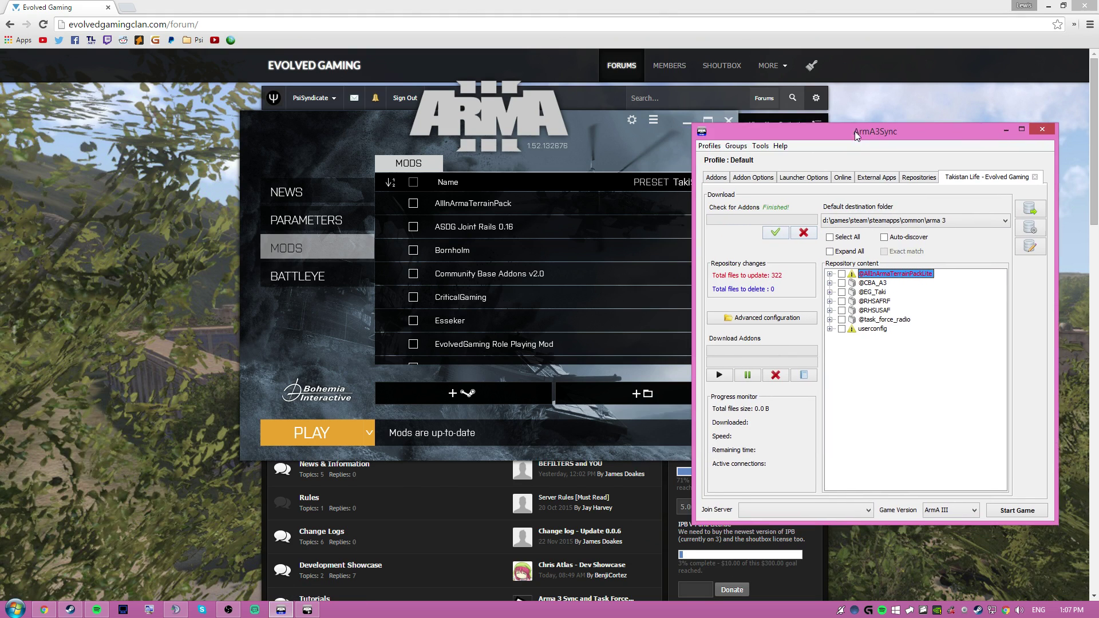
pyautogui.moveTo(596, 126); pyautogui.dragTo(509, 125)
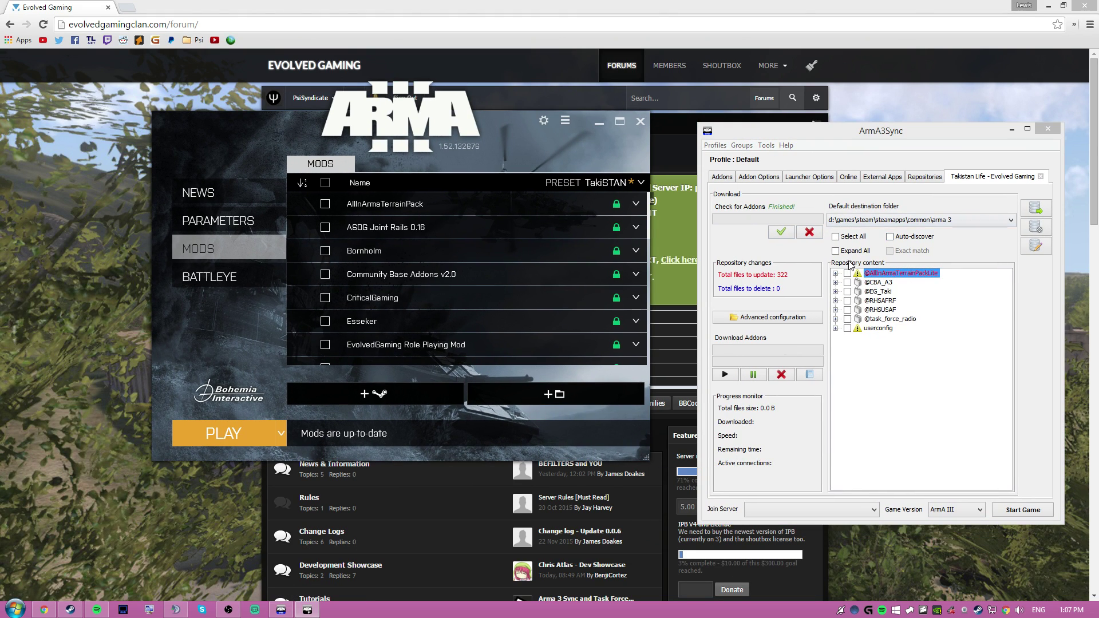
pyautogui.click(884, 328)
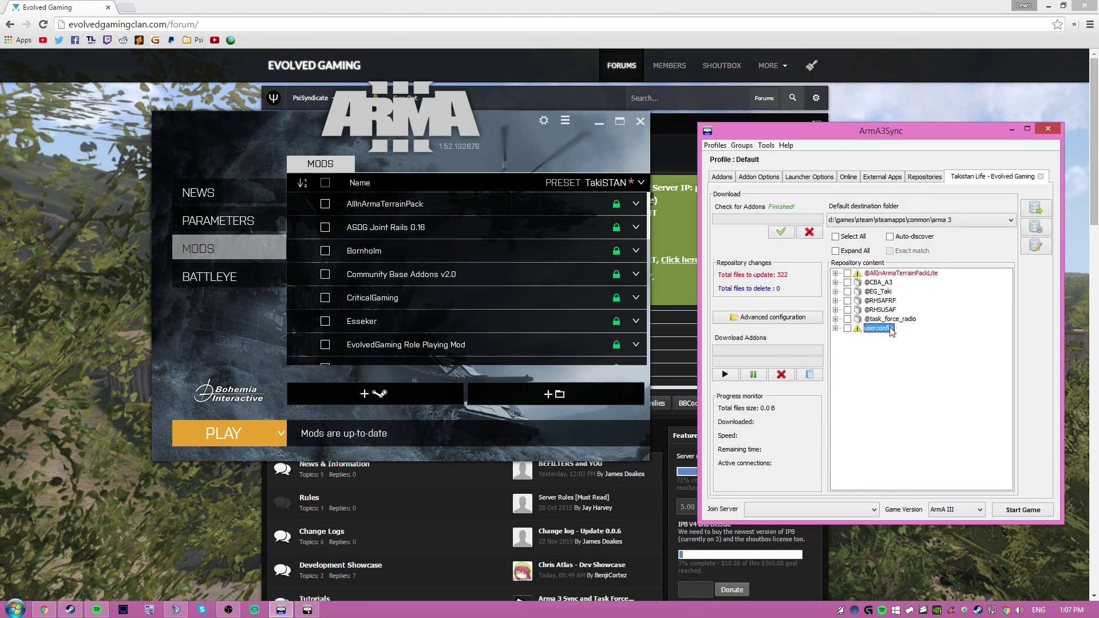
# - Start adding local mods in the Arma 3 launcher and go to the folder D:\Games\Steam\SteamApps\common\Arma 3
pyautogui.click(554, 394)
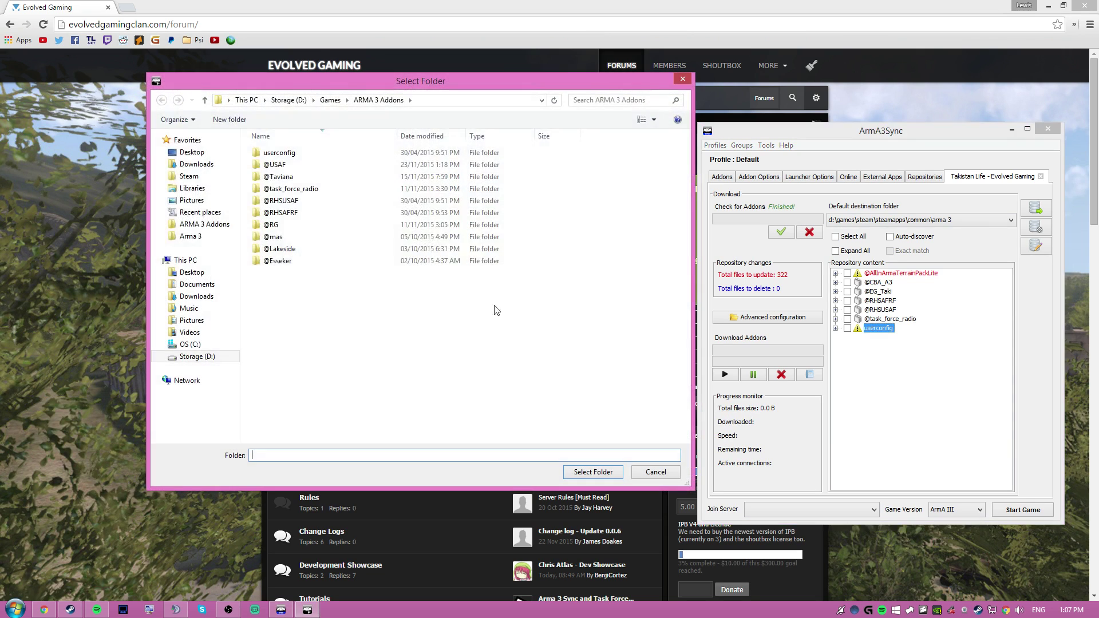
pyautogui.click(228, 230)
pyautogui.click(229, 235)
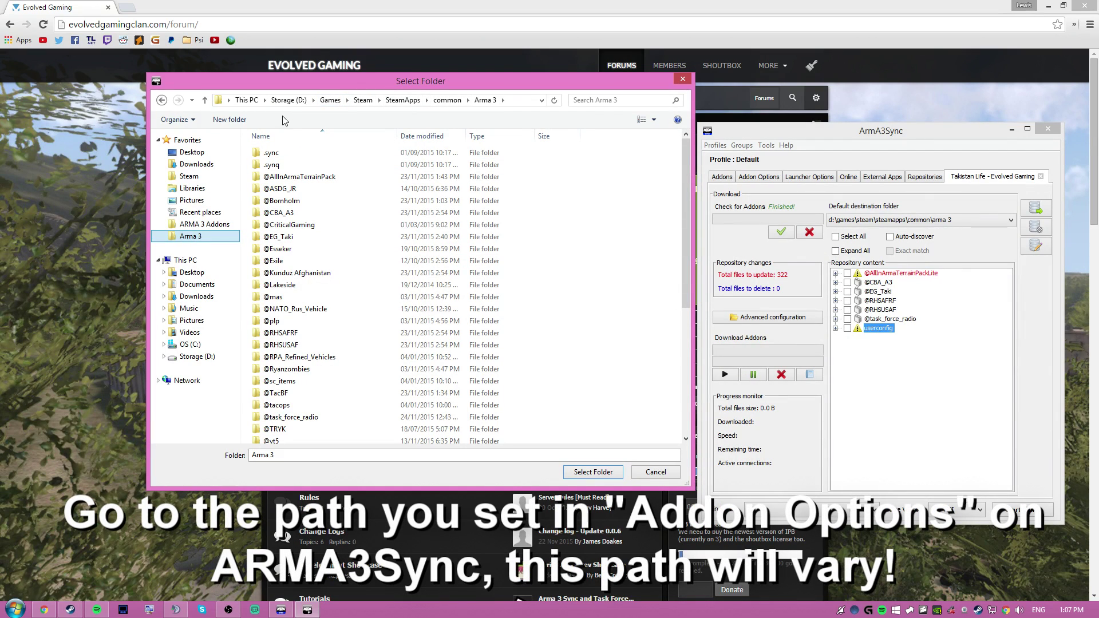
pyautogui.click(521, 102)
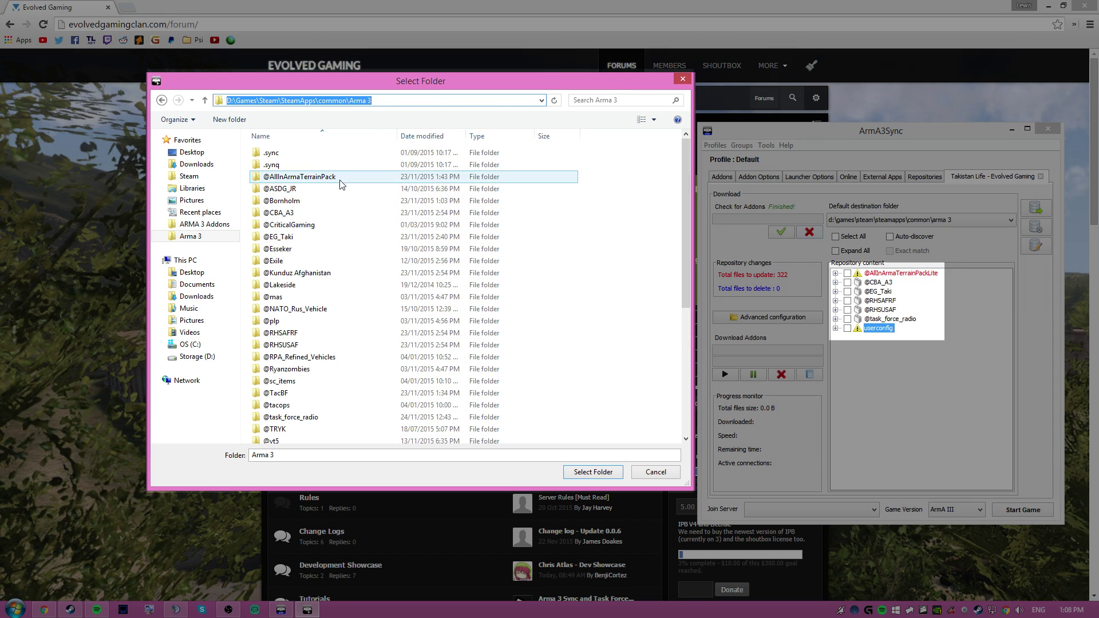
pyautogui.click(341, 181)
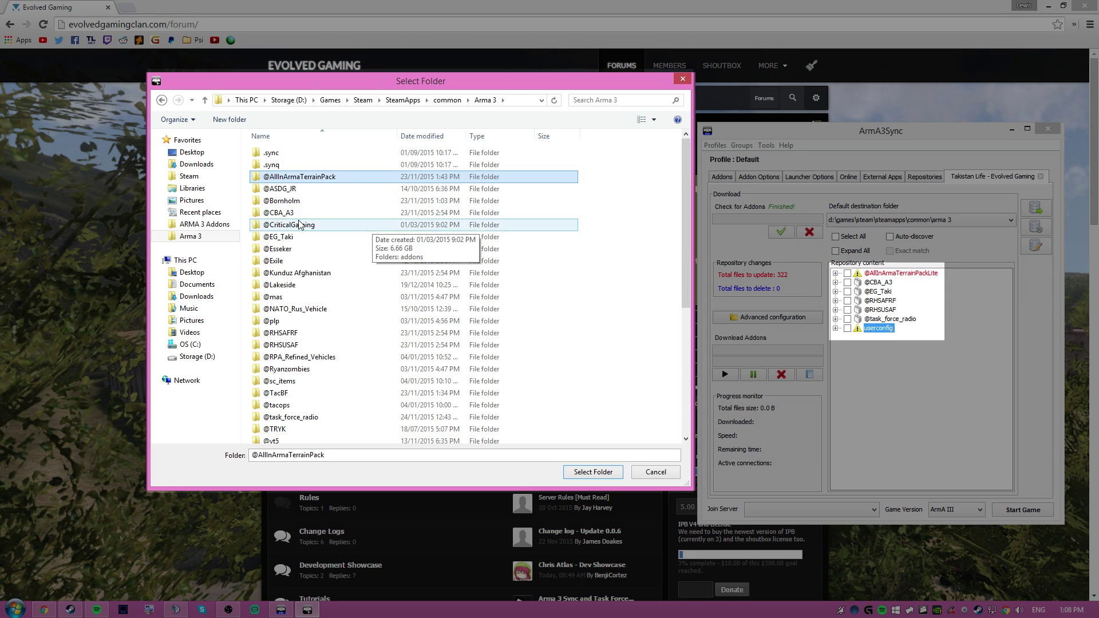
pyautogui.keyDown('ctrl'); pyautogui.click(283, 212); pyautogui.keyUp('ctrl')
pyautogui.keyDown('ctrl'); pyautogui.click(287, 332); pyautogui.keyUp('ctrl')
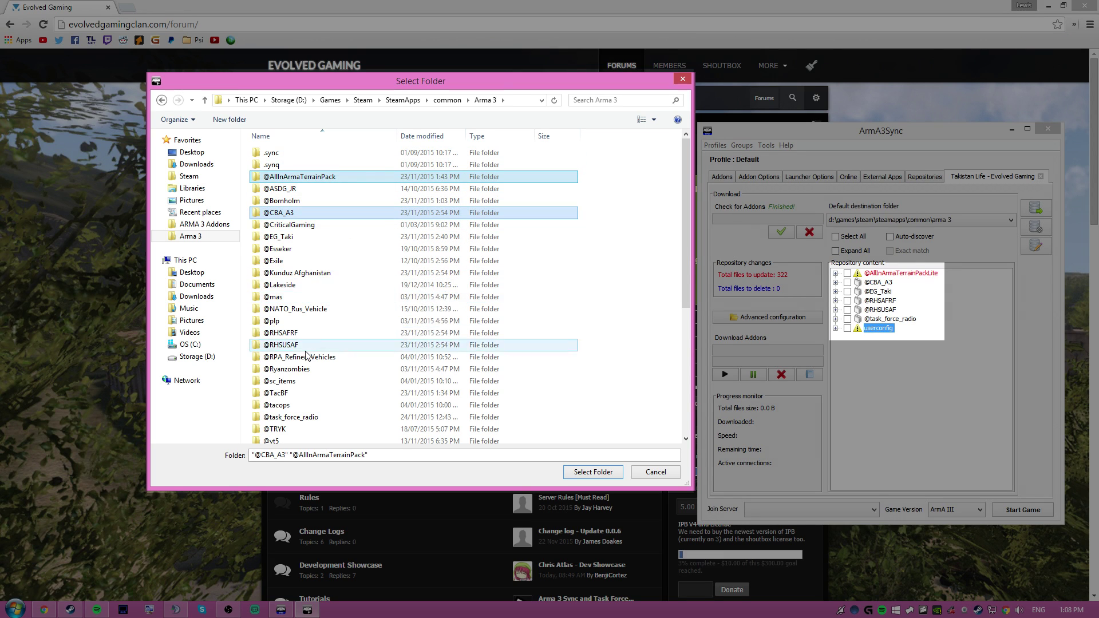
pyautogui.keyDown('ctrl'); pyautogui.click(296, 345); pyautogui.keyUp('ctrl')
pyautogui.keyDown('ctrl'); pyautogui.click(319, 419); pyautogui.keyUp('ctrl')
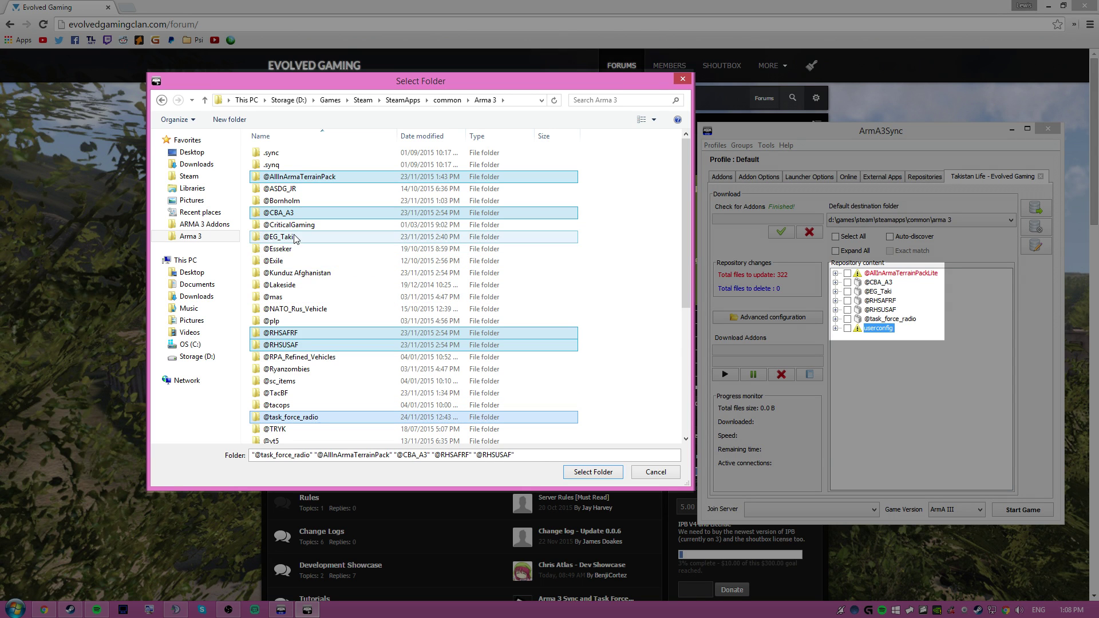
pyautogui.keyDown('ctrl'); pyautogui.click(279, 237); pyautogui.keyUp('ctrl')
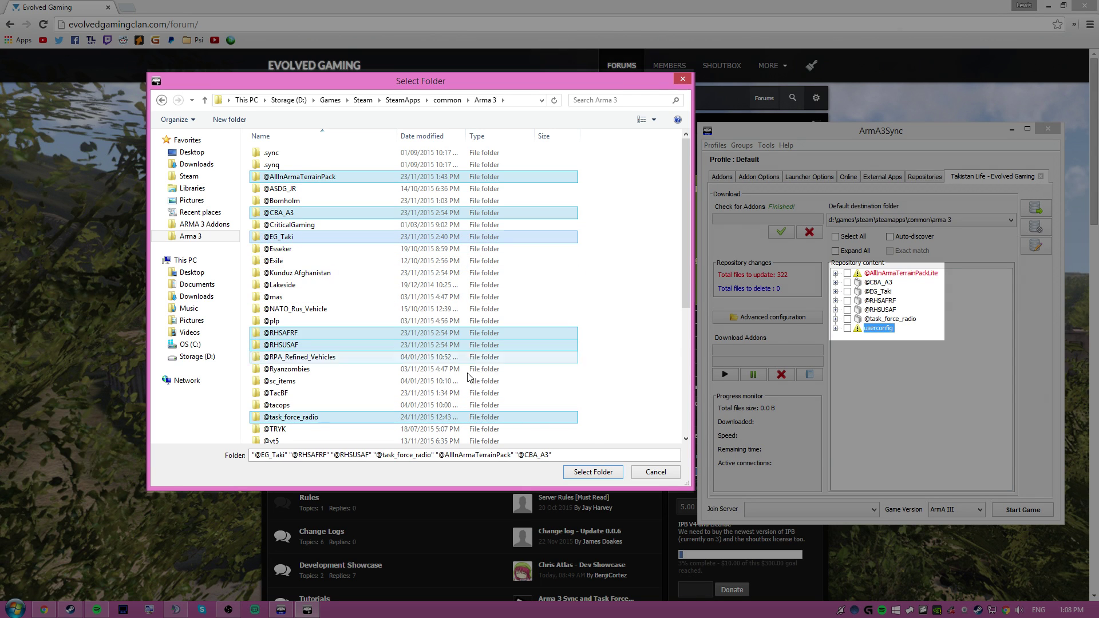
pyautogui.click(585, 472)
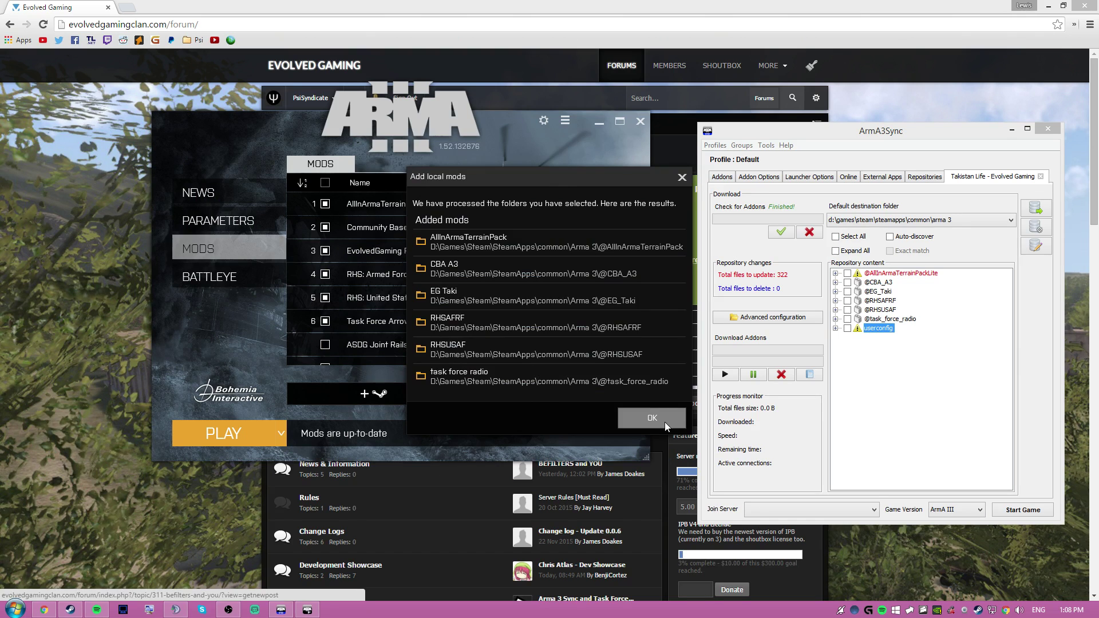
pyautogui.click(664, 421)
# - Save the current mod selection as a new preset named TakinTest
pyautogui.click(634, 184)
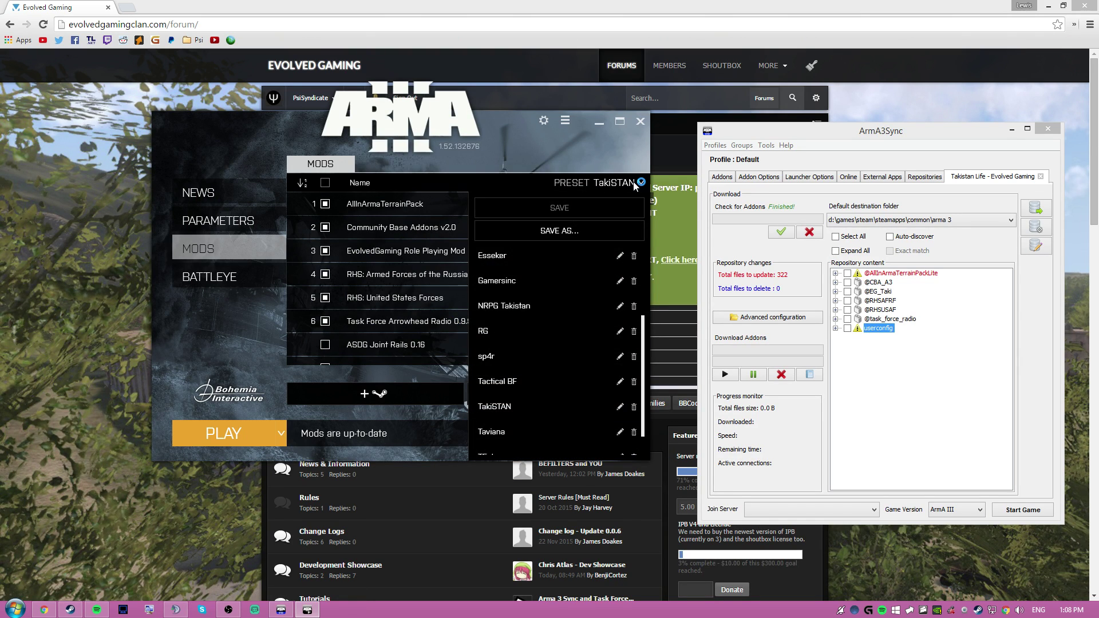
pyautogui.click(575, 232)
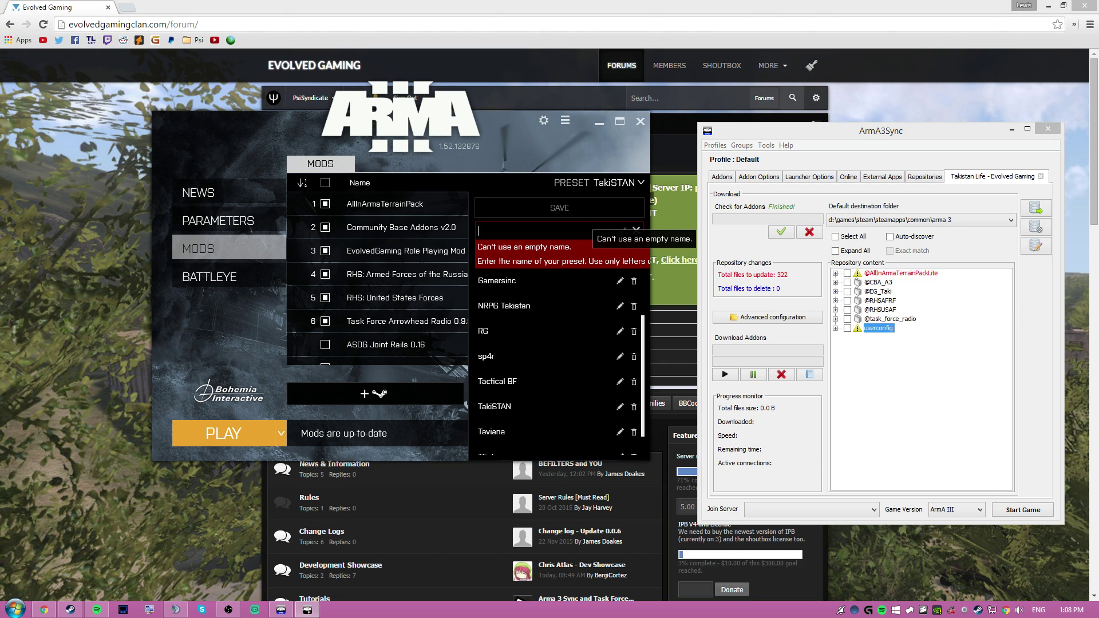
pyautogui.write('Tak')
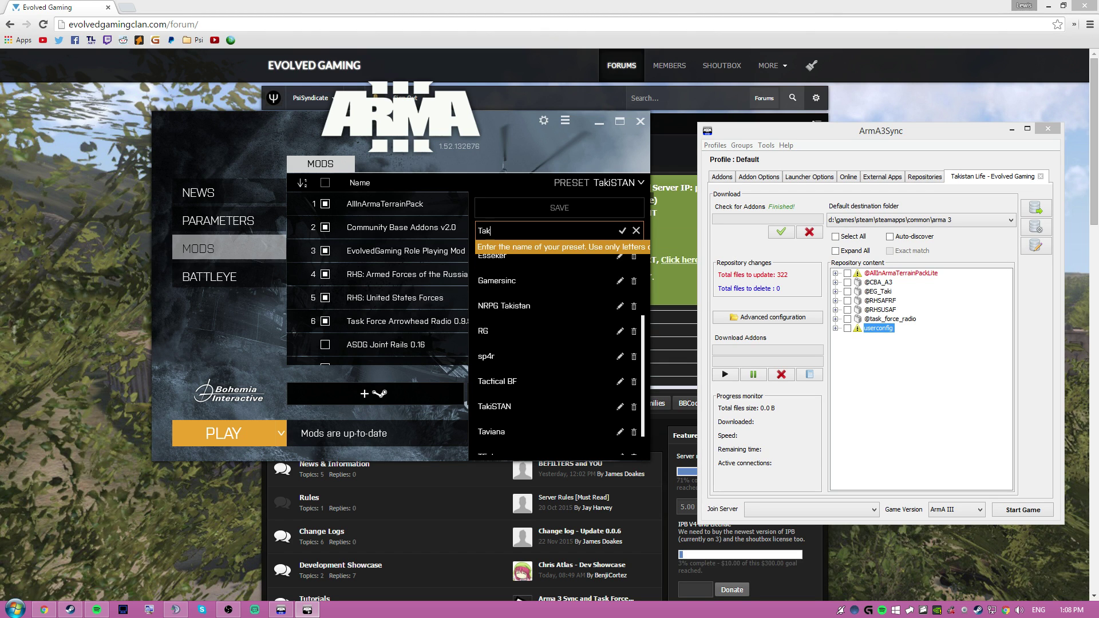
pyautogui.write('inTest')
pyautogui.click(621, 231)
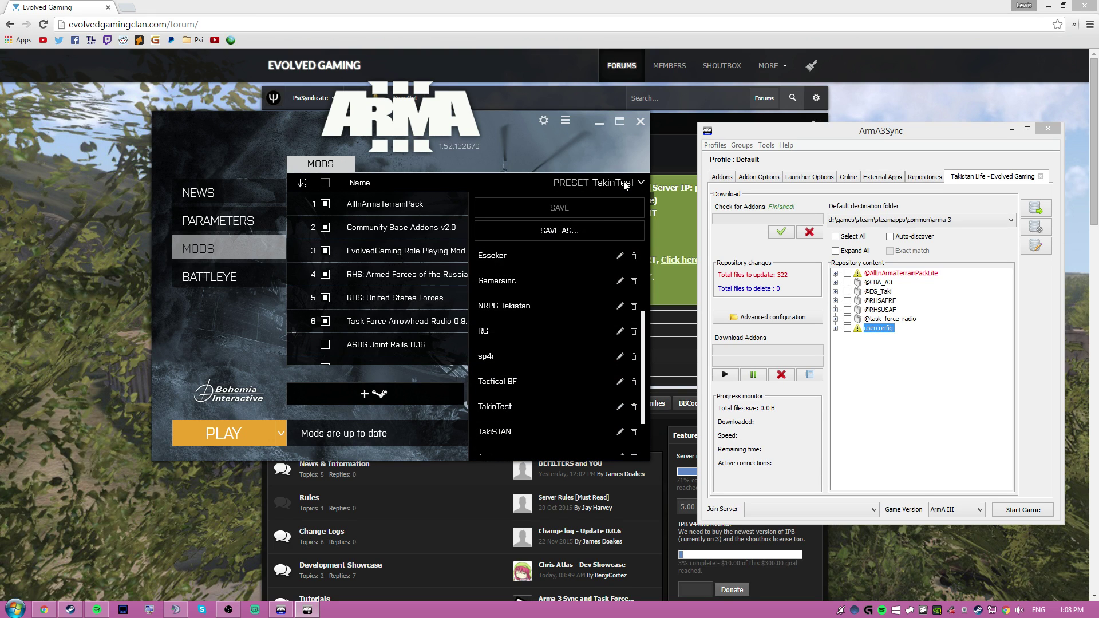
# - Switch the preset to Gamersinc and back to TakiSTAN, and launch the game with its mods
pyautogui.click(547, 283)
pyautogui.click(595, 183)
pyautogui.scroll(-2, 560, 337)
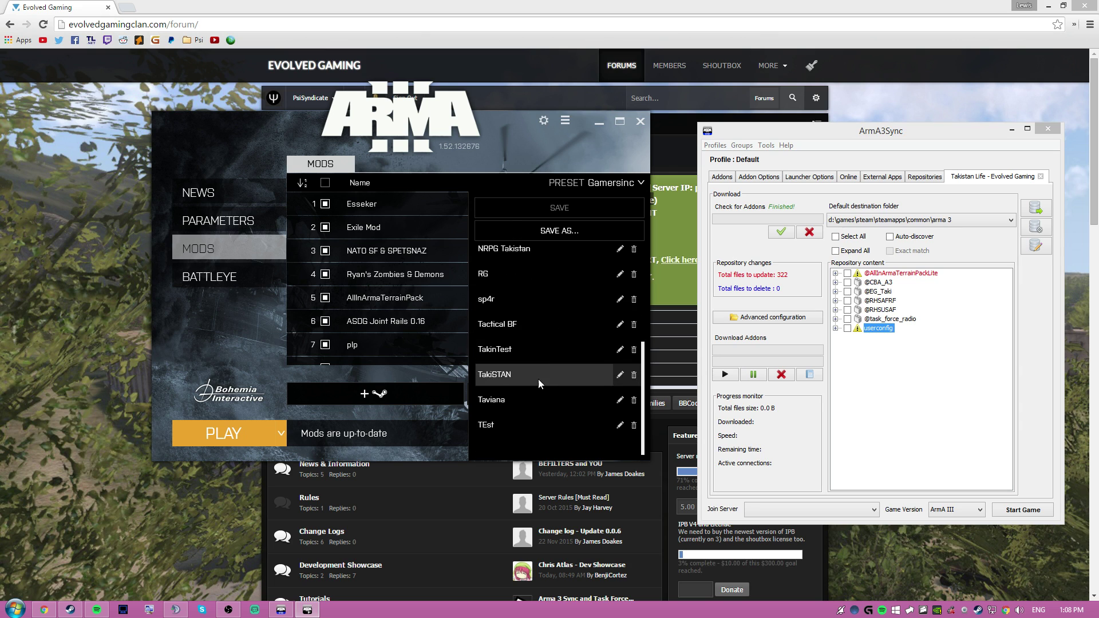
pyautogui.click(538, 377)
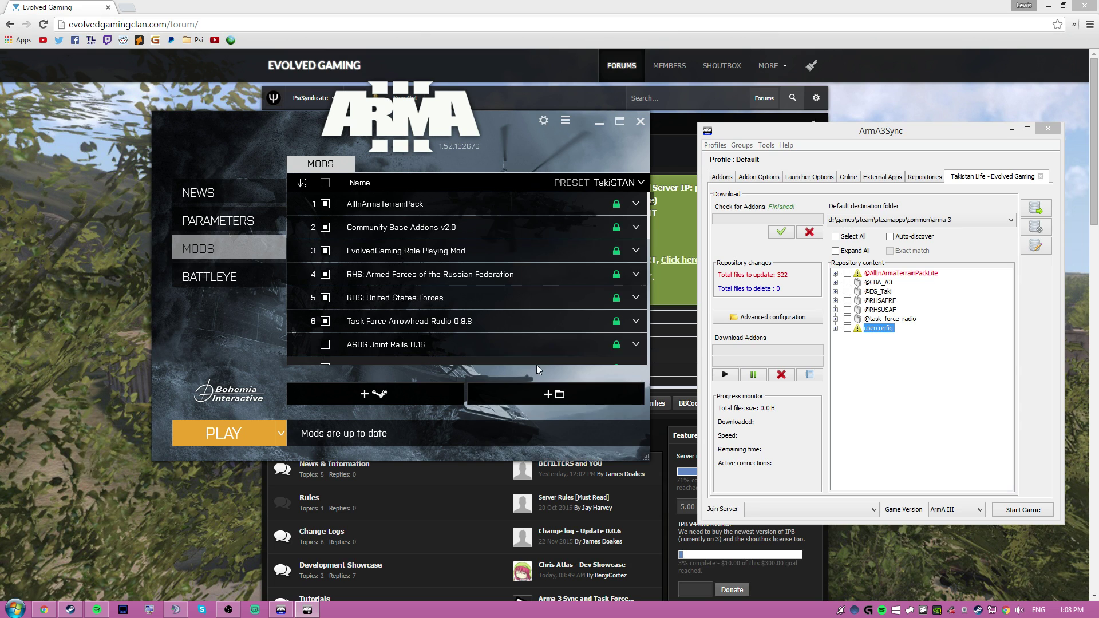
pyautogui.click(262, 431)
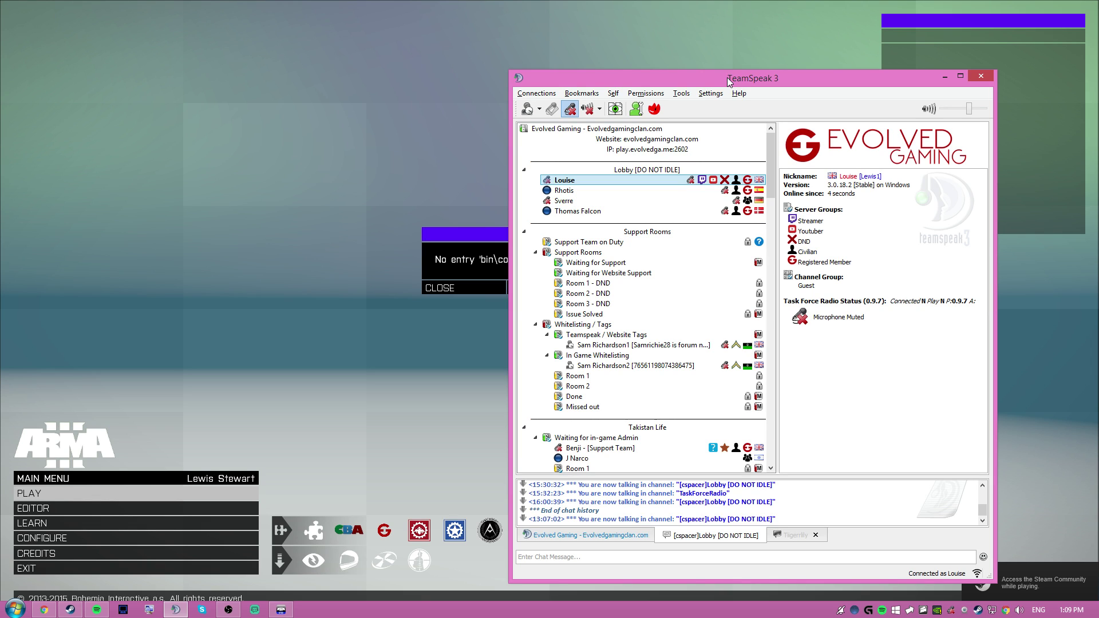
# - Copy the server address play.evolvedga.me:2602 from the TeamSpeak channel details, return to Arma 3 and close the error message
pyautogui.click(686, 150)
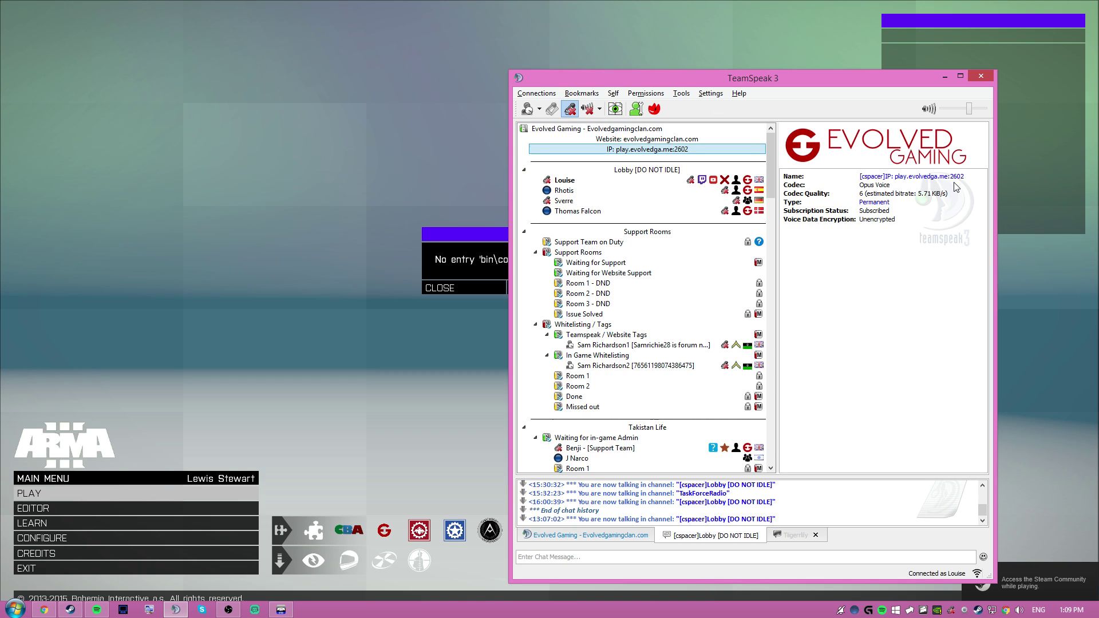
pyautogui.moveTo(964, 177); pyautogui.dragTo(895, 178)
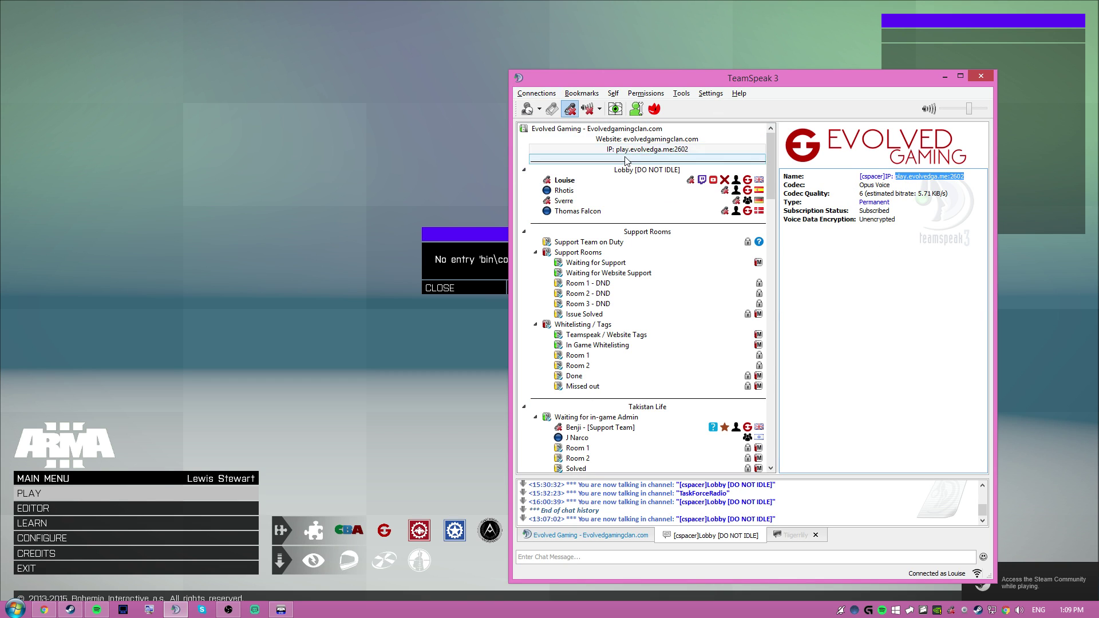
pyautogui.click(388, 149)
pyautogui.click(452, 288)
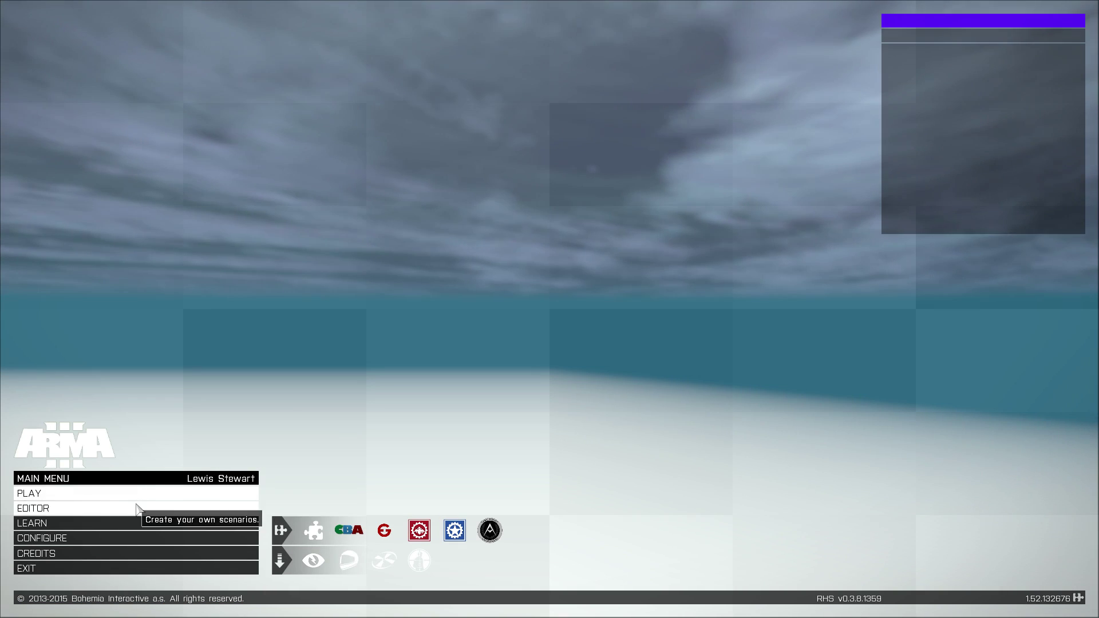
# - Join the Evolved Gaming Takistan Life server at play.evolvedga.me:2602 and take the civilian role Civ 36
pyautogui.click(154, 492)
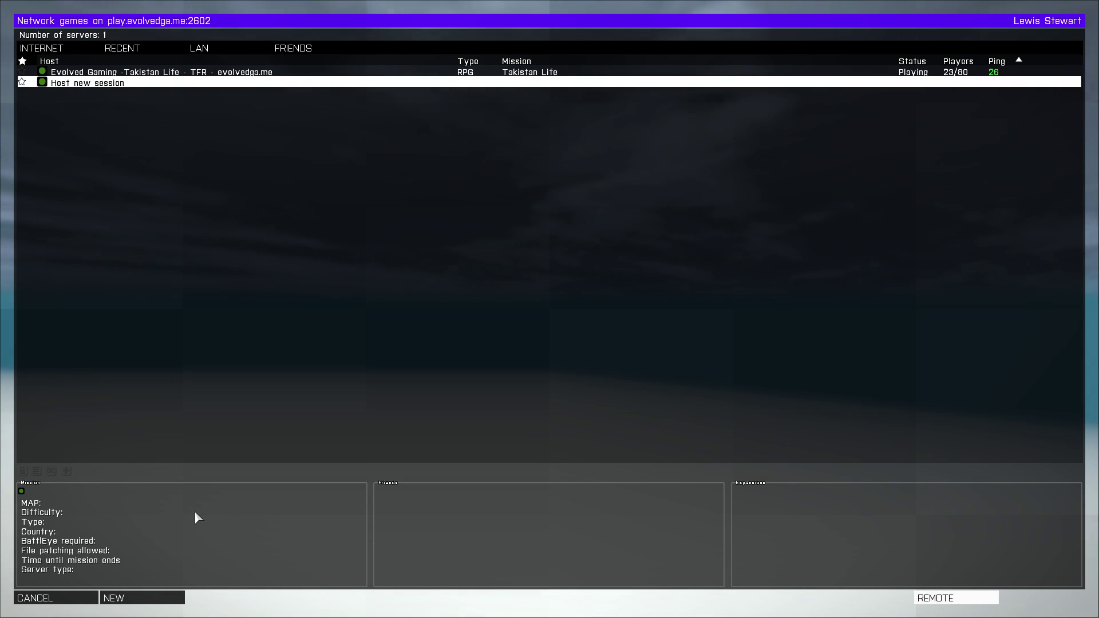
pyautogui.press('Up')
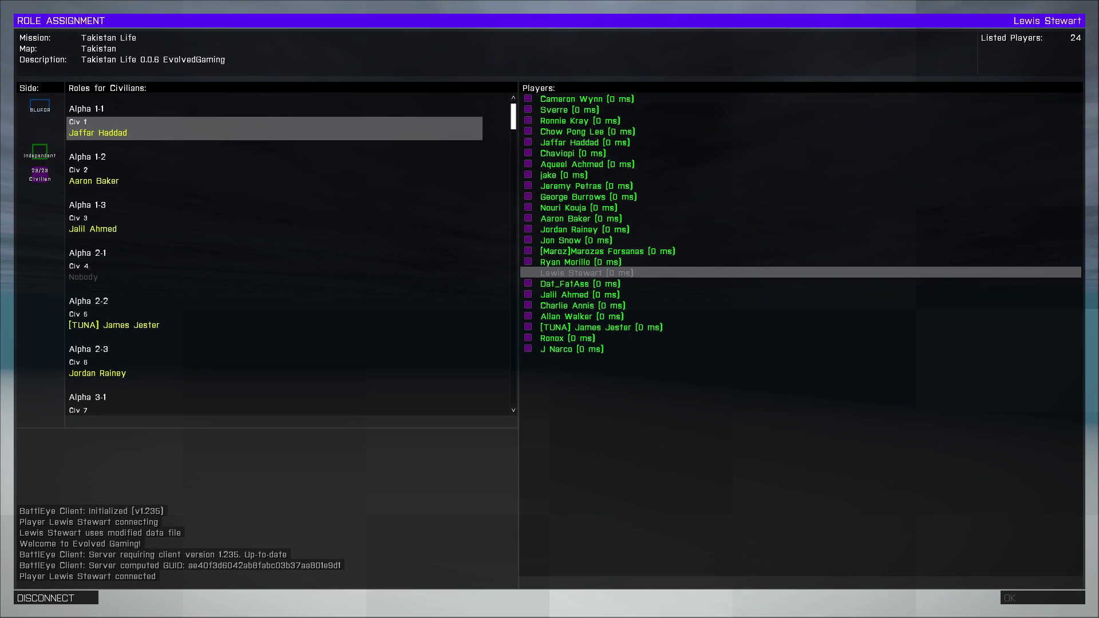
pyautogui.moveTo(513, 117); pyautogui.dragTo(514, 240)
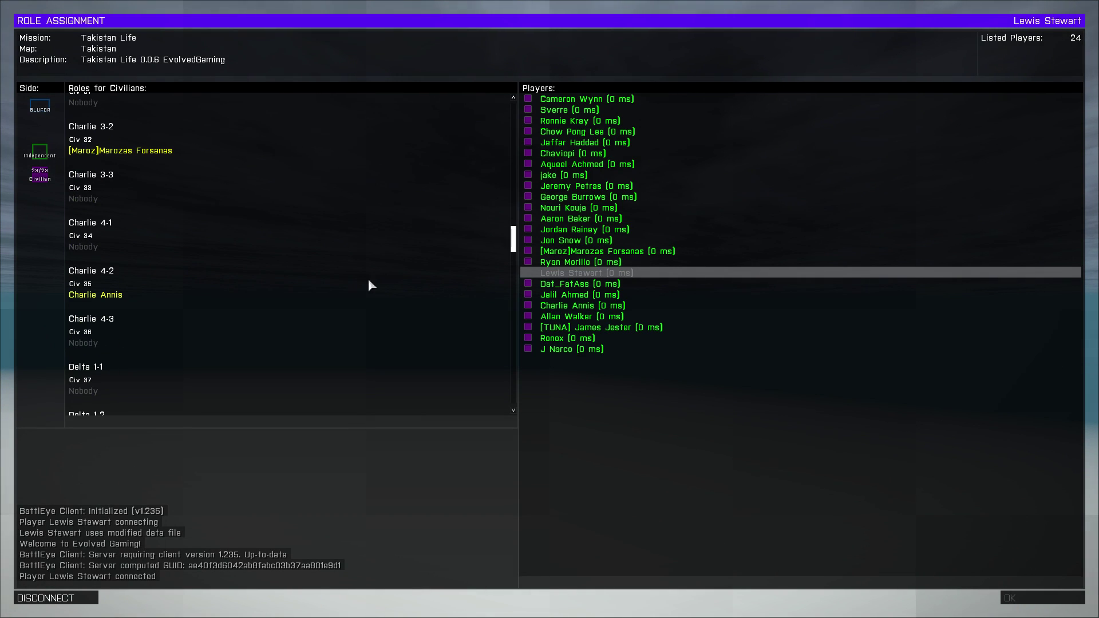
pyautogui.click(344, 339)
pyautogui.click(1049, 598)
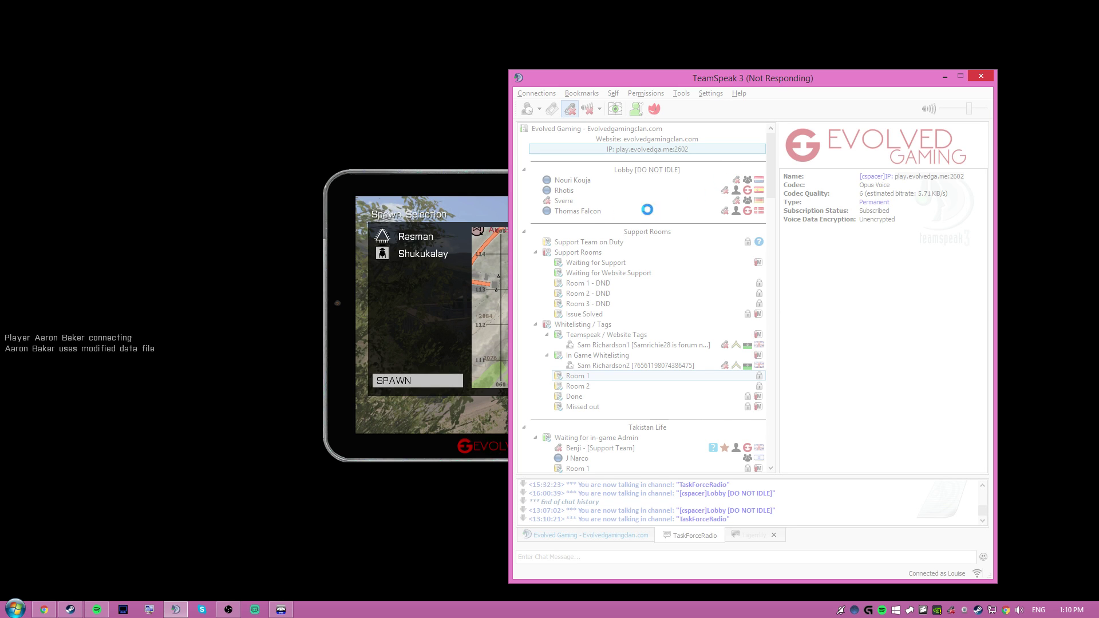
# - Return to the game, spawn at Rasman and accept the server's welcome rules
pyautogui.click(442, 162)
pyautogui.click(412, 238)
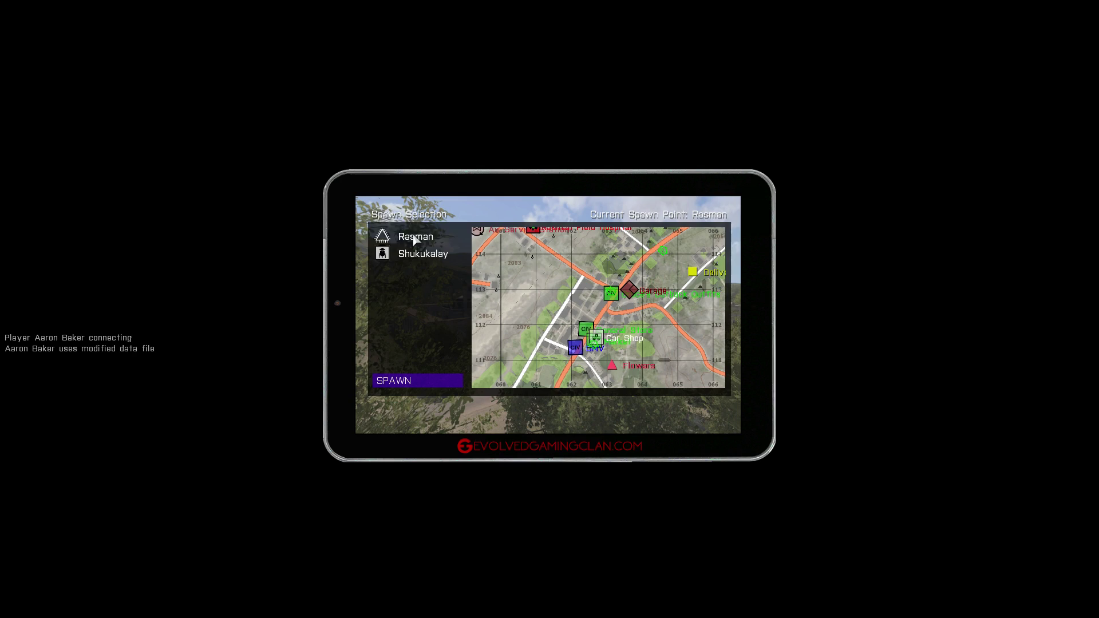
pyautogui.click(411, 380)
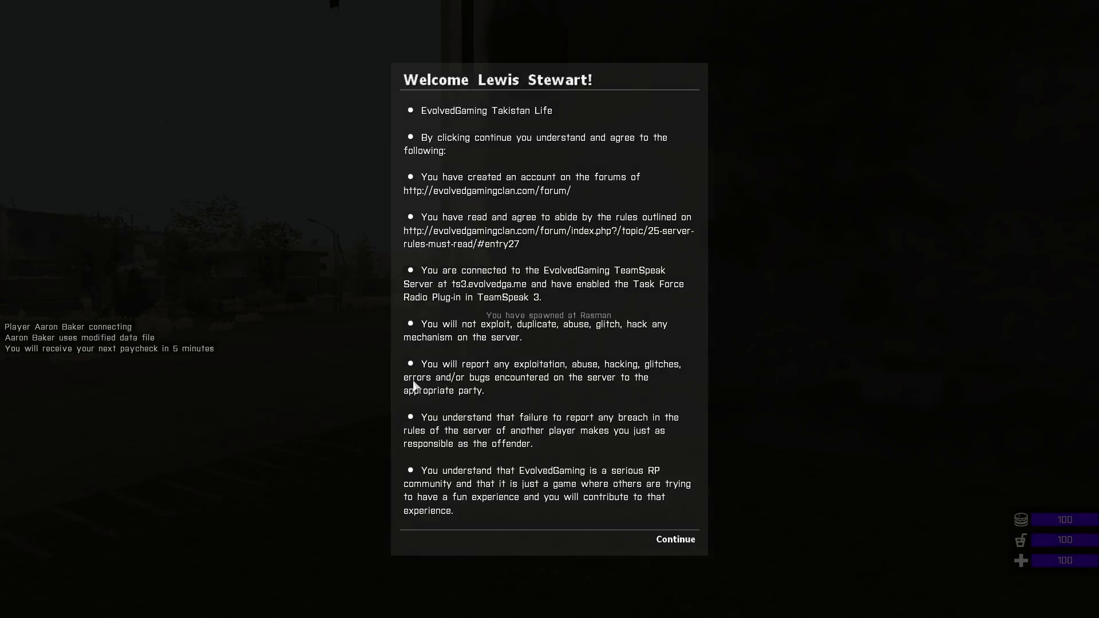
pyautogui.click(687, 532)
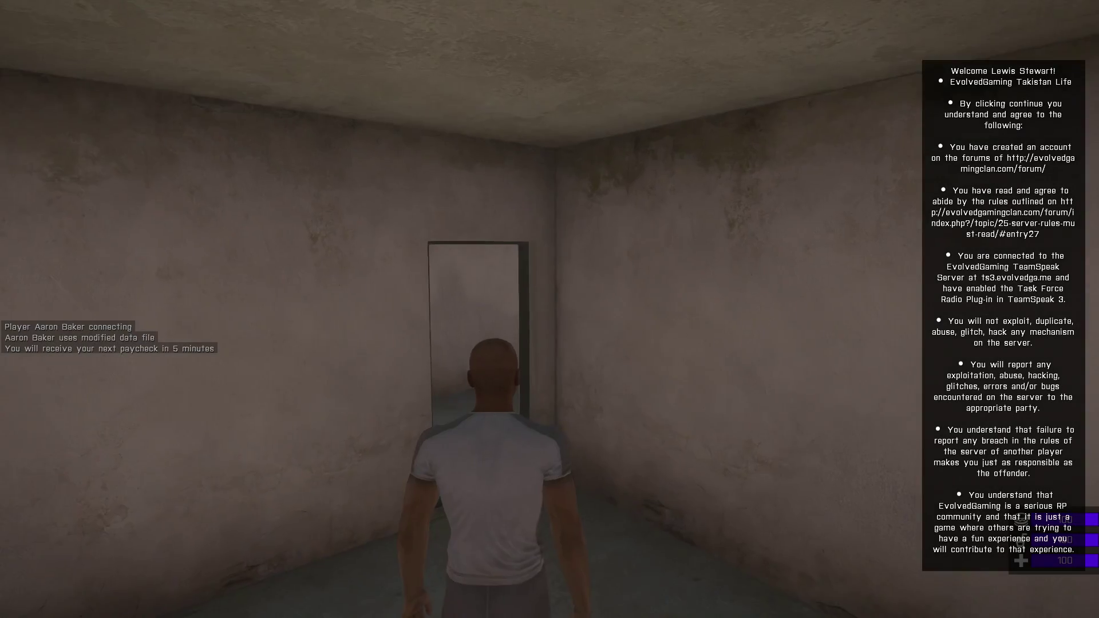
# - Walk the character out of the building and check the player's own entry in TeamSpeak's TaskForceRadio channel
pyautogui.press('w')
pyautogui.press('space')
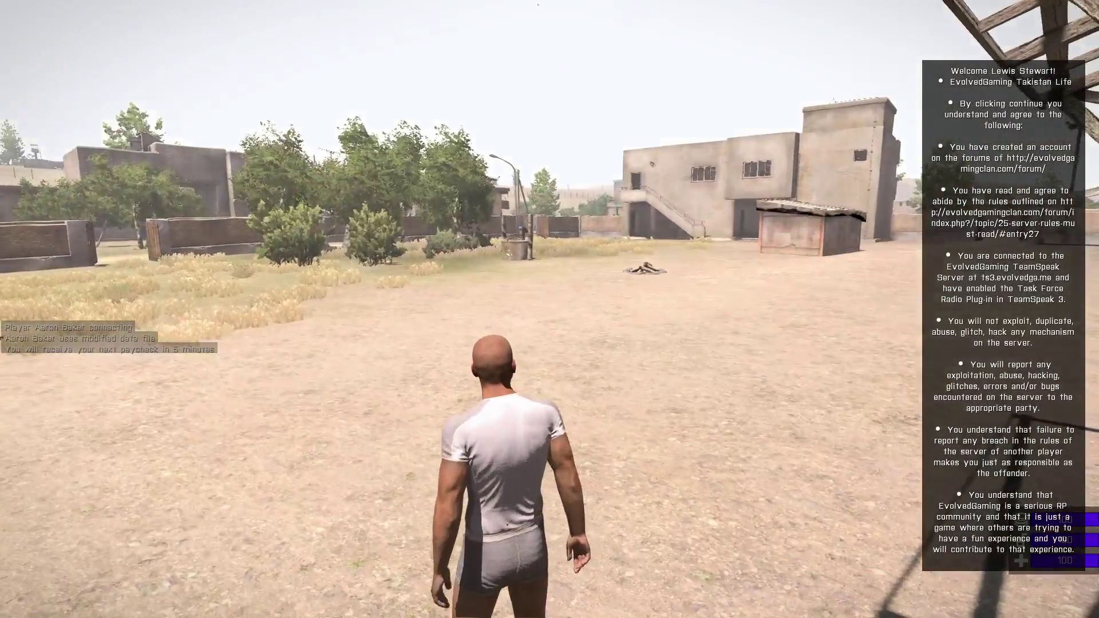
pyautogui.scroll(-10, 650, 384)
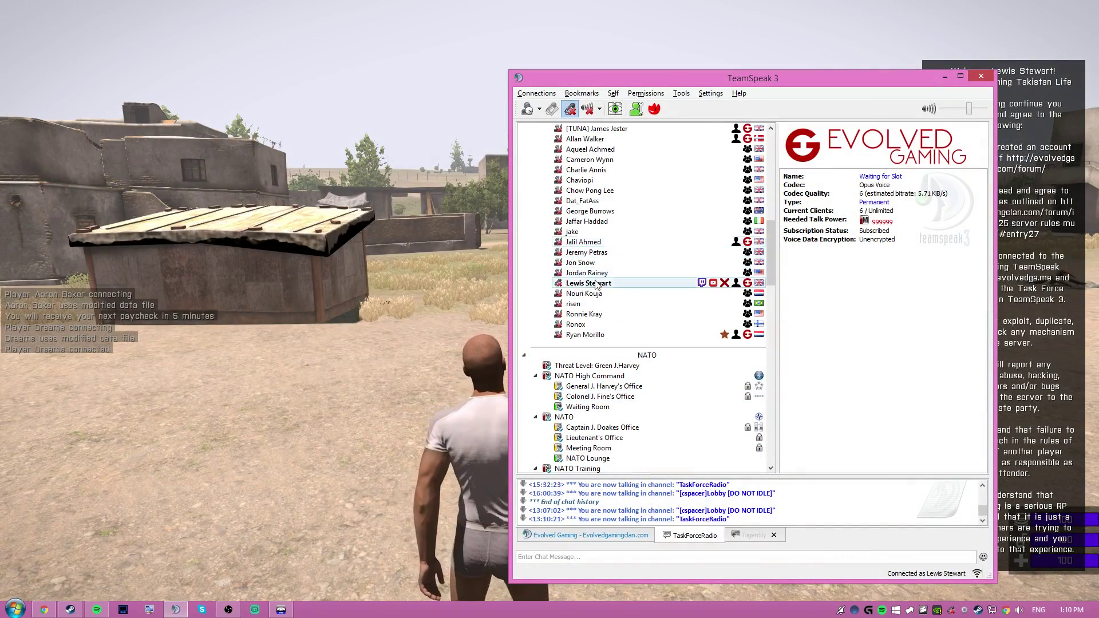
# - Set TeamSpeak's microphone capture to Push-To-Talk instead of voice activation detection and save the options
pyautogui.click(710, 93)
pyautogui.click(723, 104)
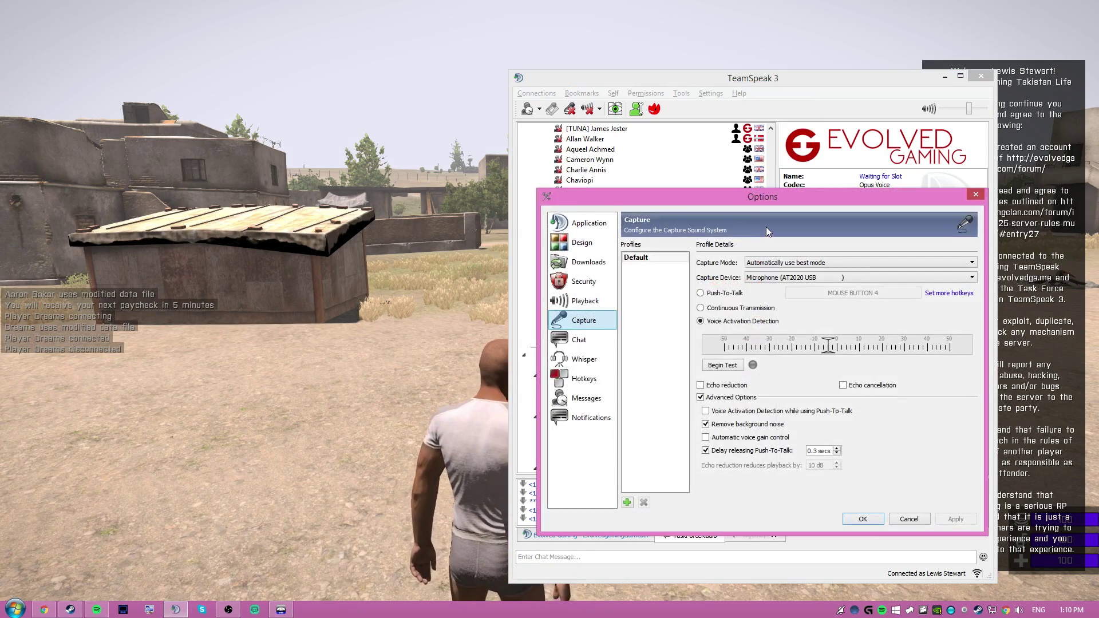
pyautogui.moveTo(751, 204); pyautogui.dragTo(827, 194)
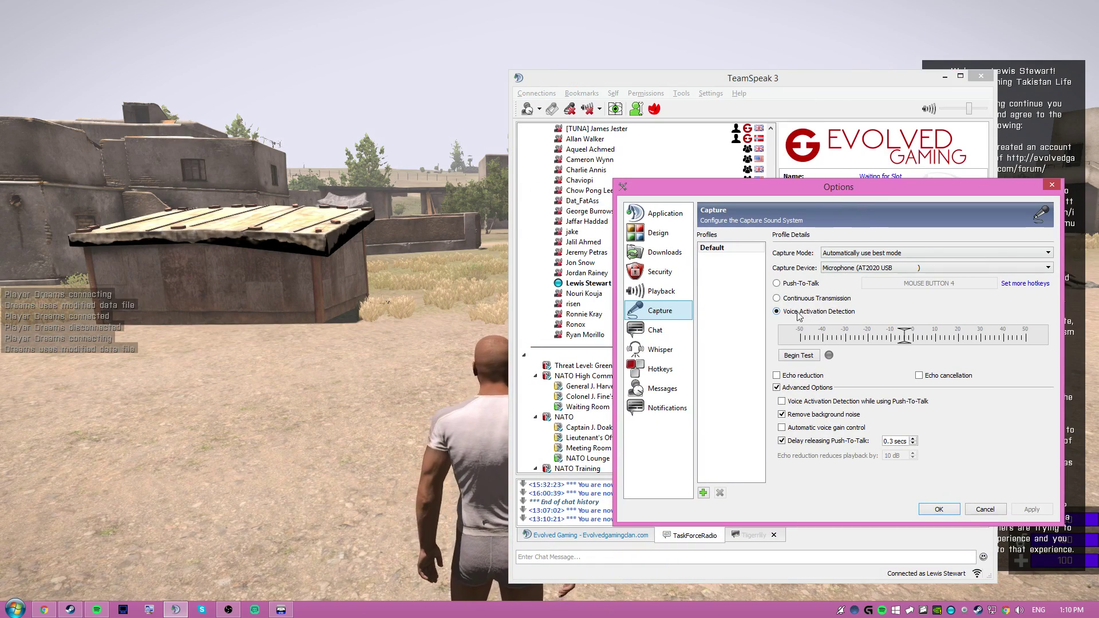
pyautogui.moveTo(840, 318)
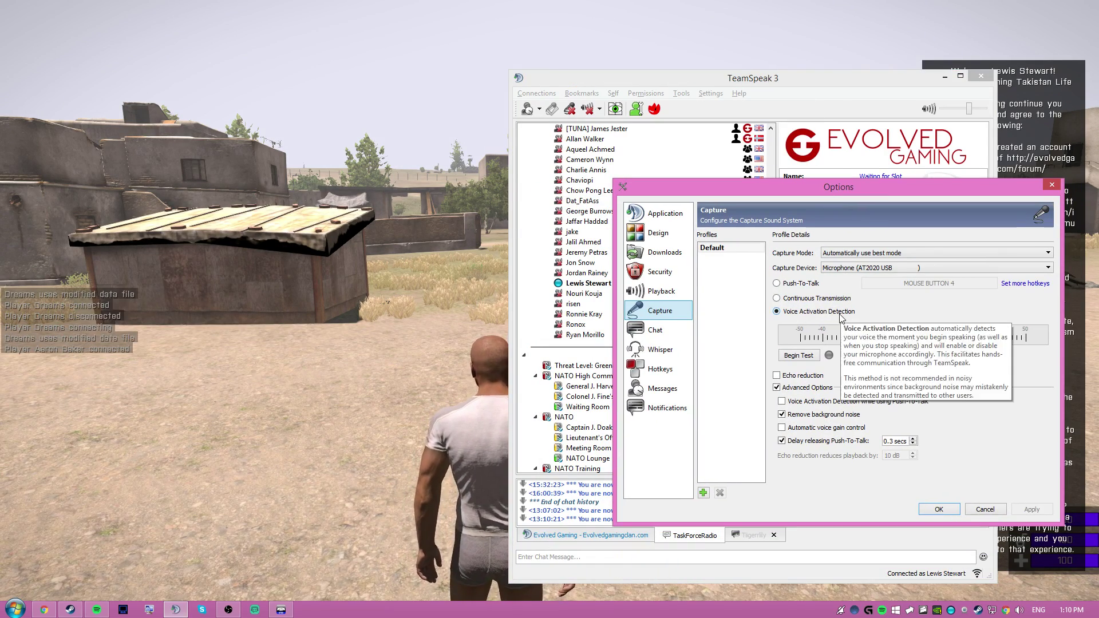
pyautogui.click(803, 285)
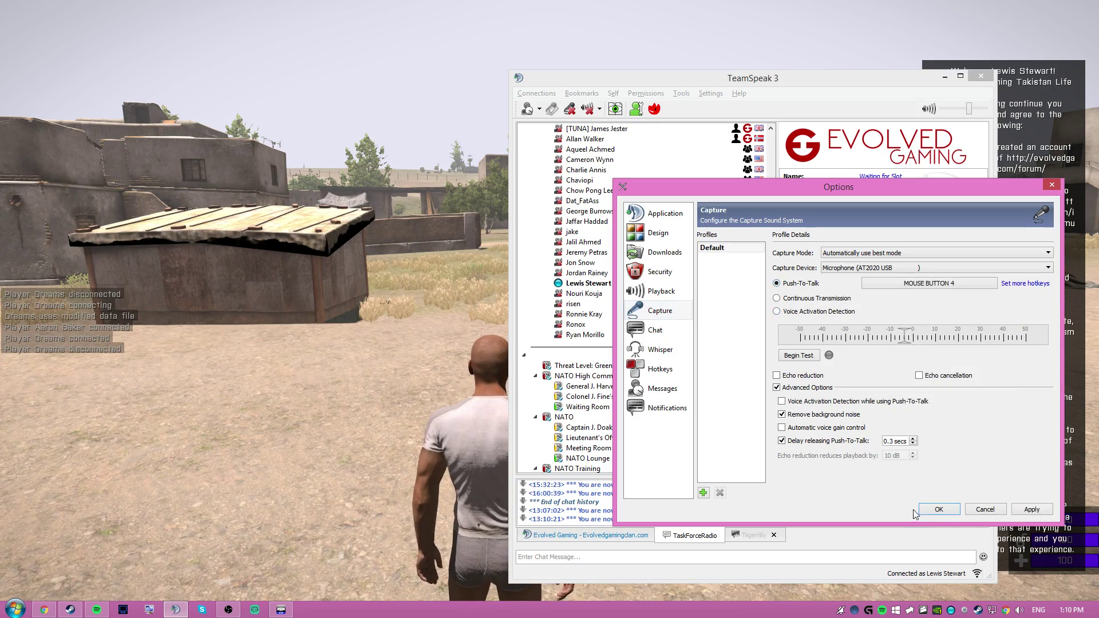
pyautogui.click(938, 508)
# - Switch back to Arma 3, run the character across the yard, check the map and continue through the archway to the road
pyautogui.hotkey('alt', 'Tab')
pyautogui.hotkey('shift', 'w')
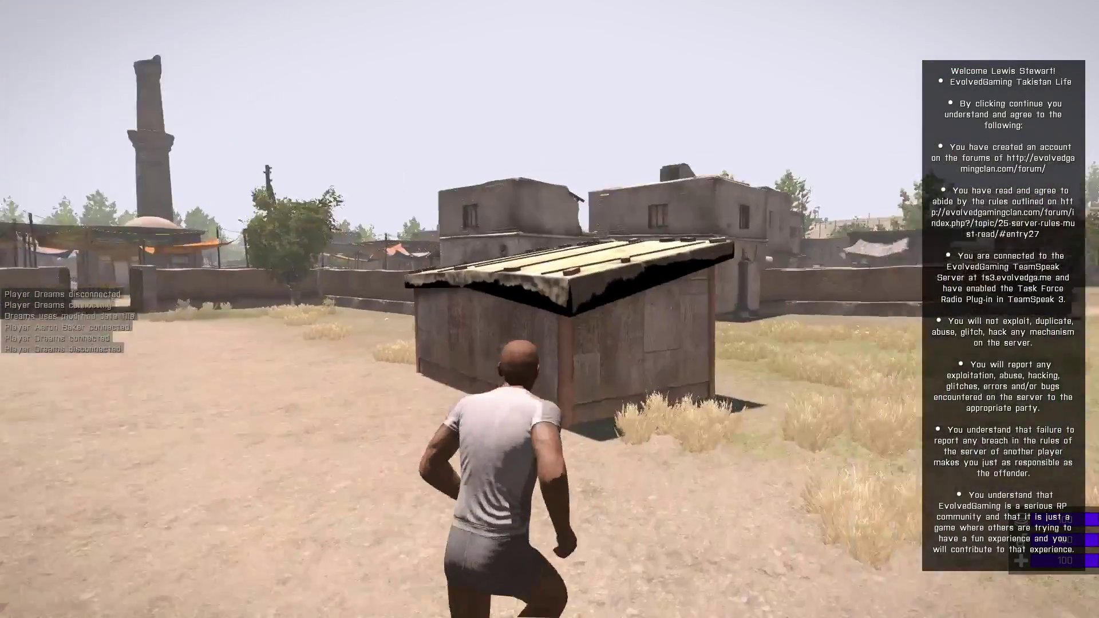
pyautogui.rightClick(549, 309)
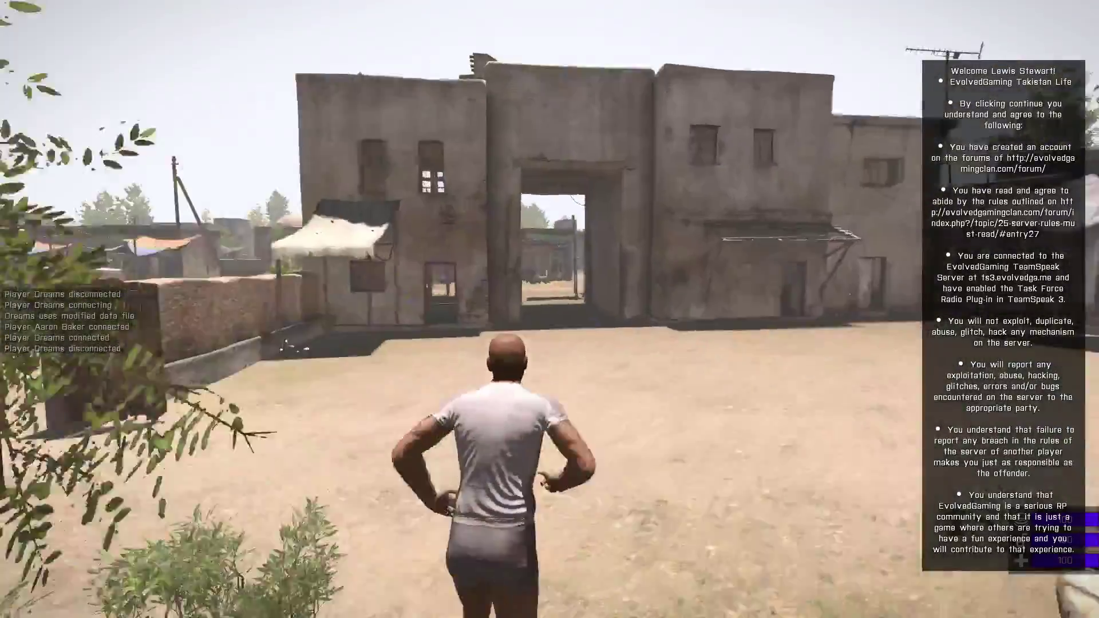
pyautogui.press('m')
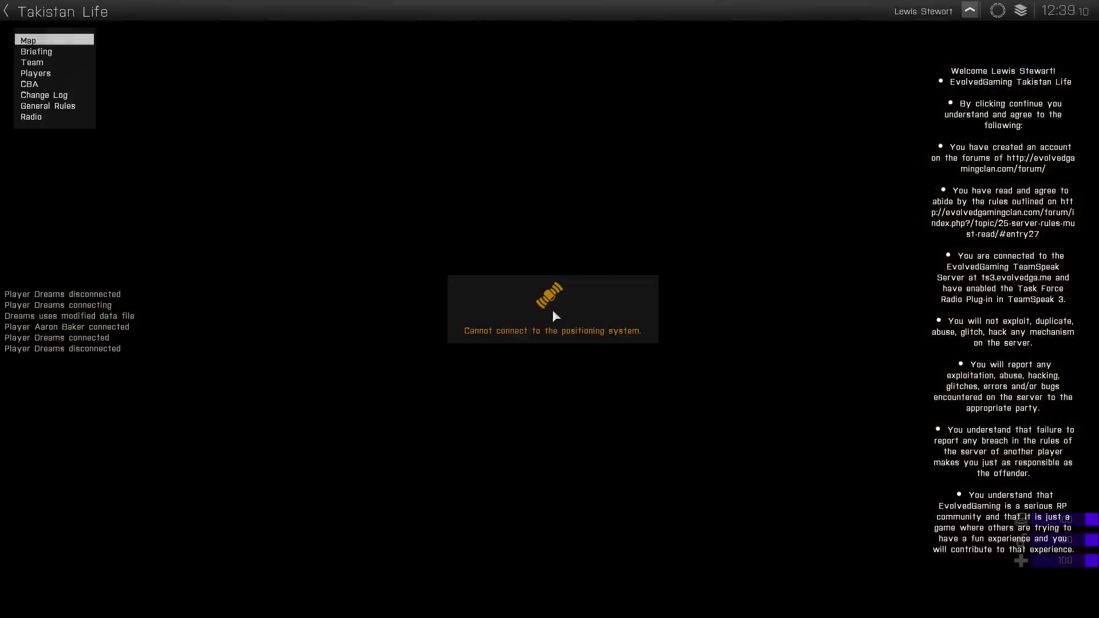
pyautogui.press('m')
pyautogui.press('w')
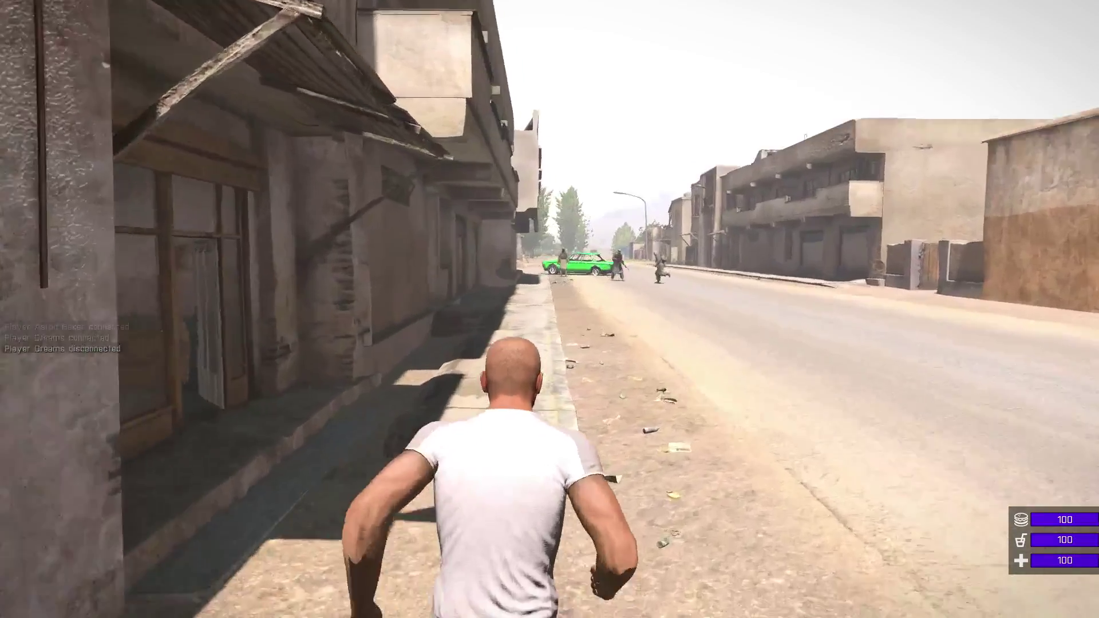
# - Run past the two men beside the green car, follow the street and go through the building into the open yard
pyautogui.rightClick(550, 309)
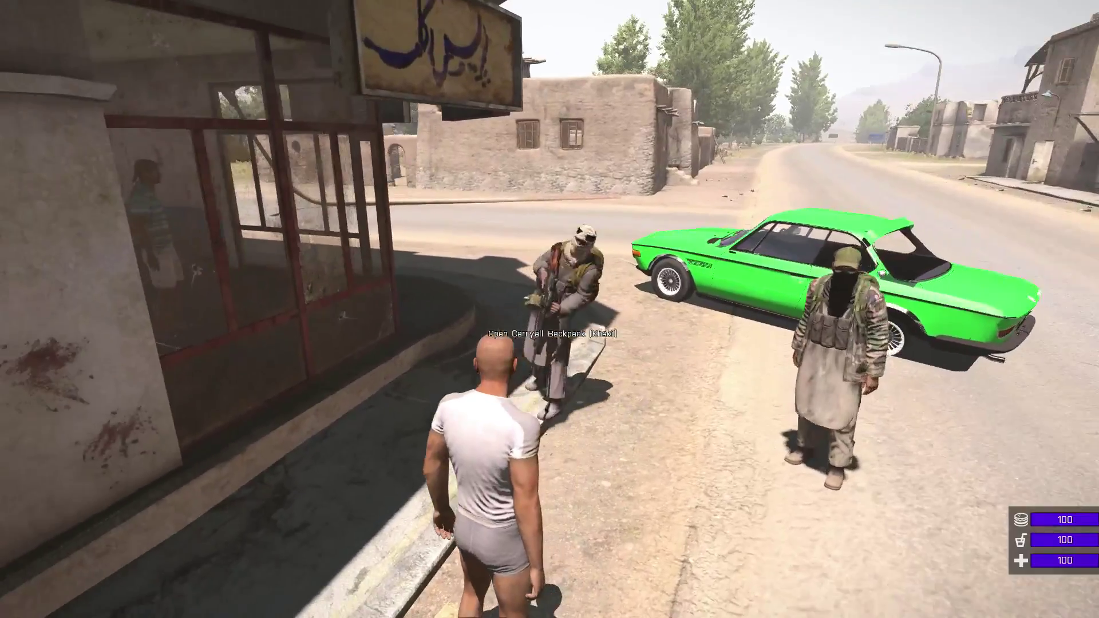
pyautogui.press('w')
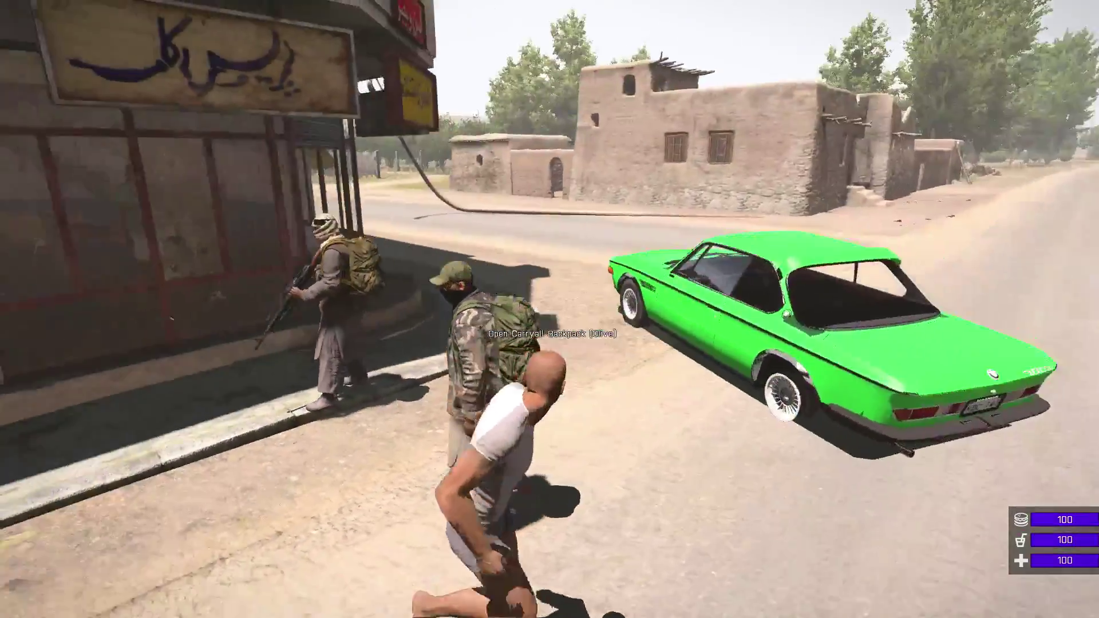
pyautogui.press('d')
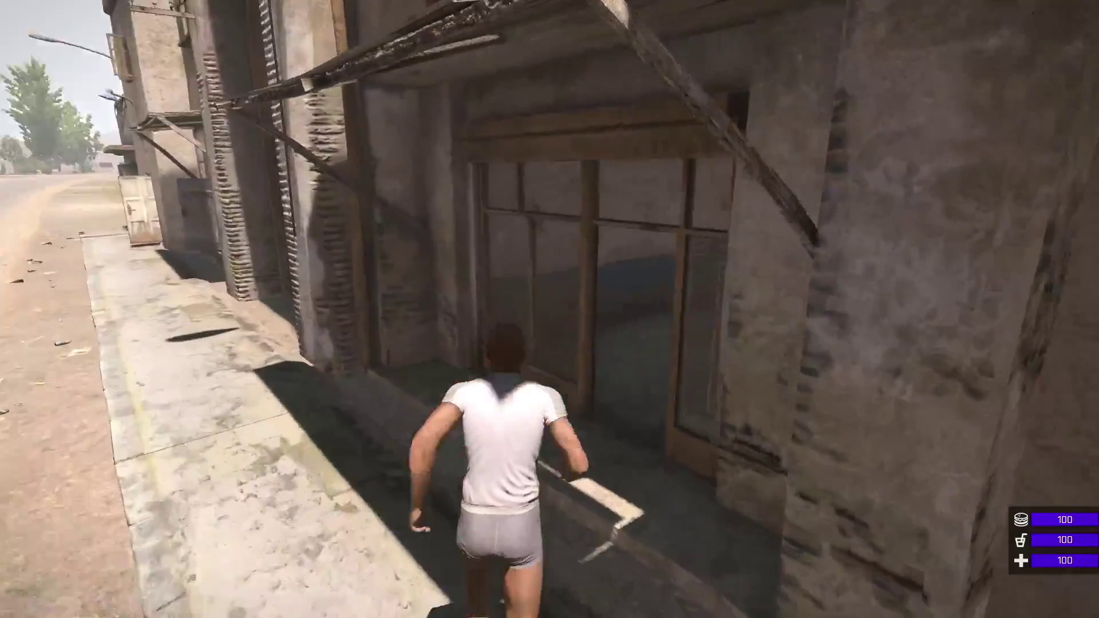
pyautogui.press('w')
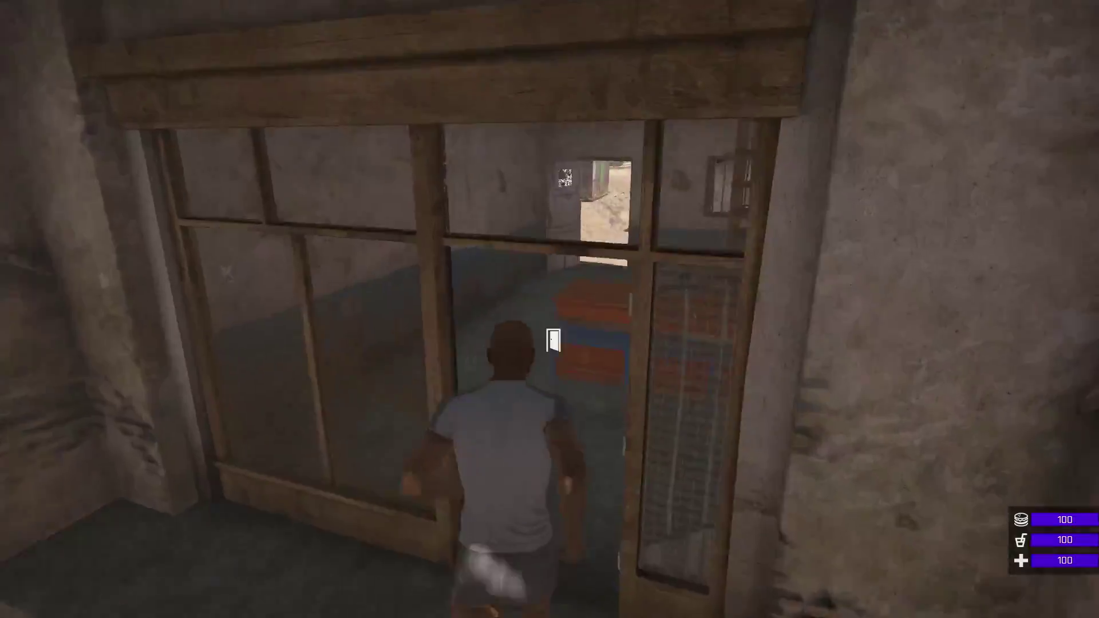
pyautogui.press('w')
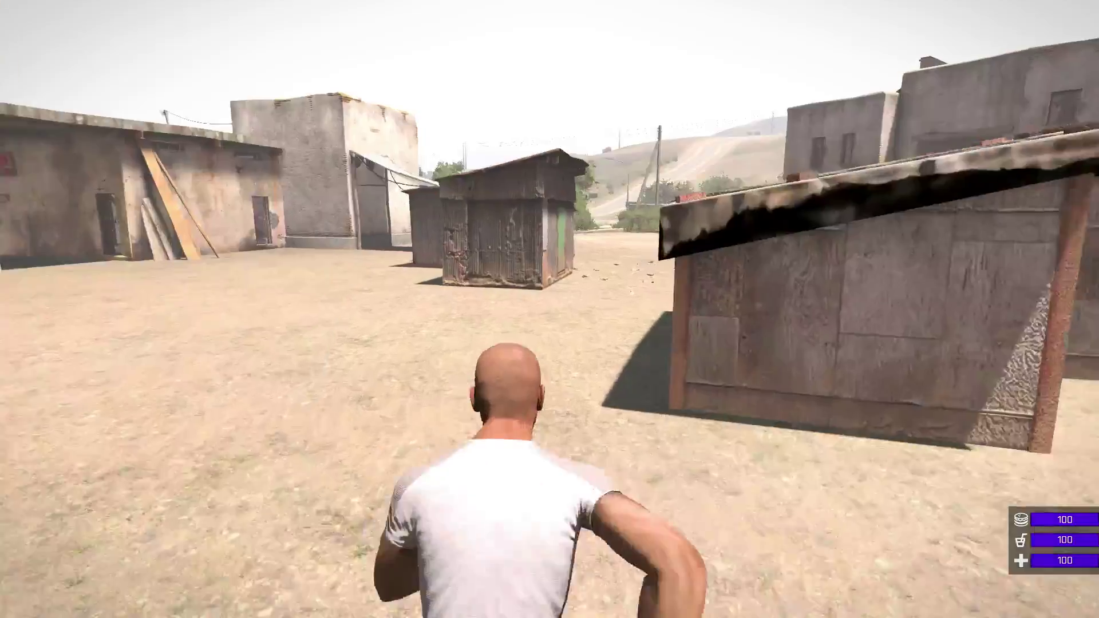
# - Run from the yard through the large archway and along the row of roadside shops
pyautogui.press('w')
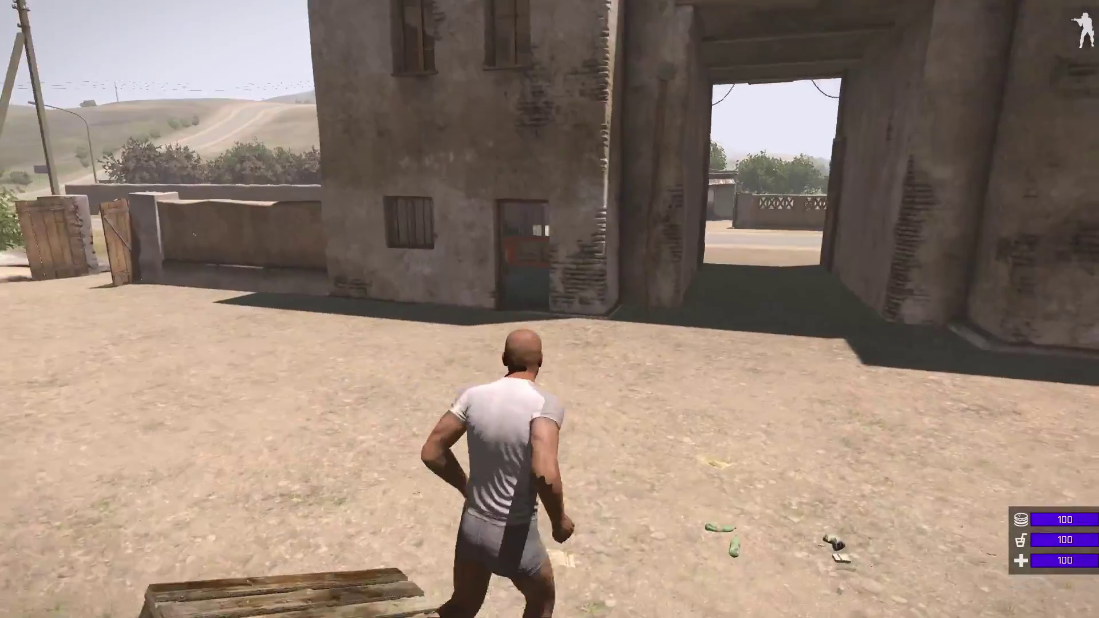
pyautogui.press('w')
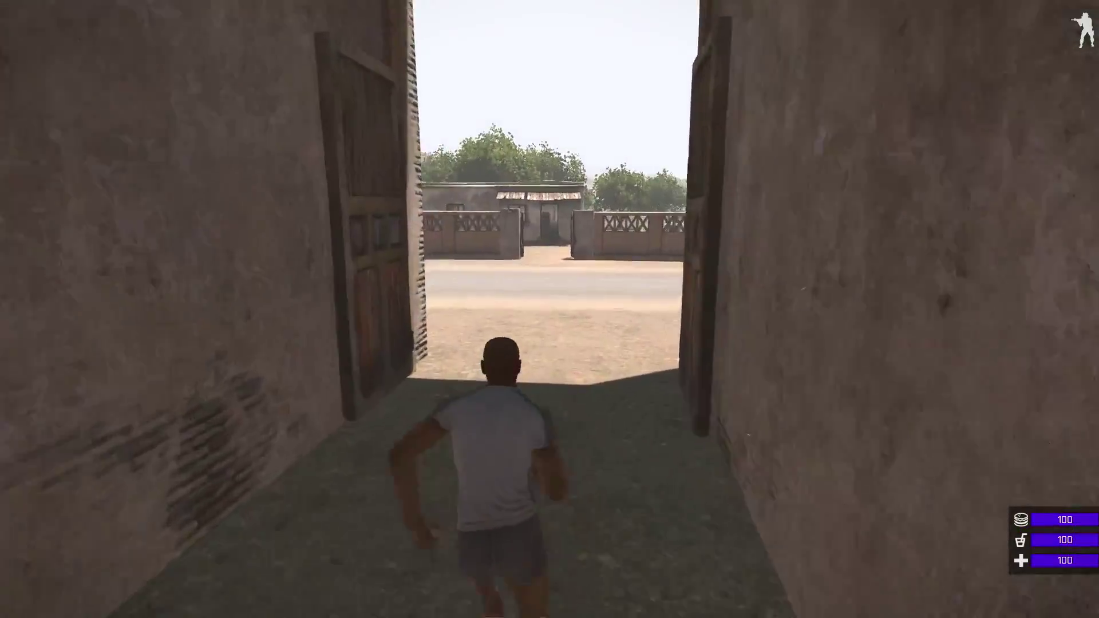
pyautogui.press('w')
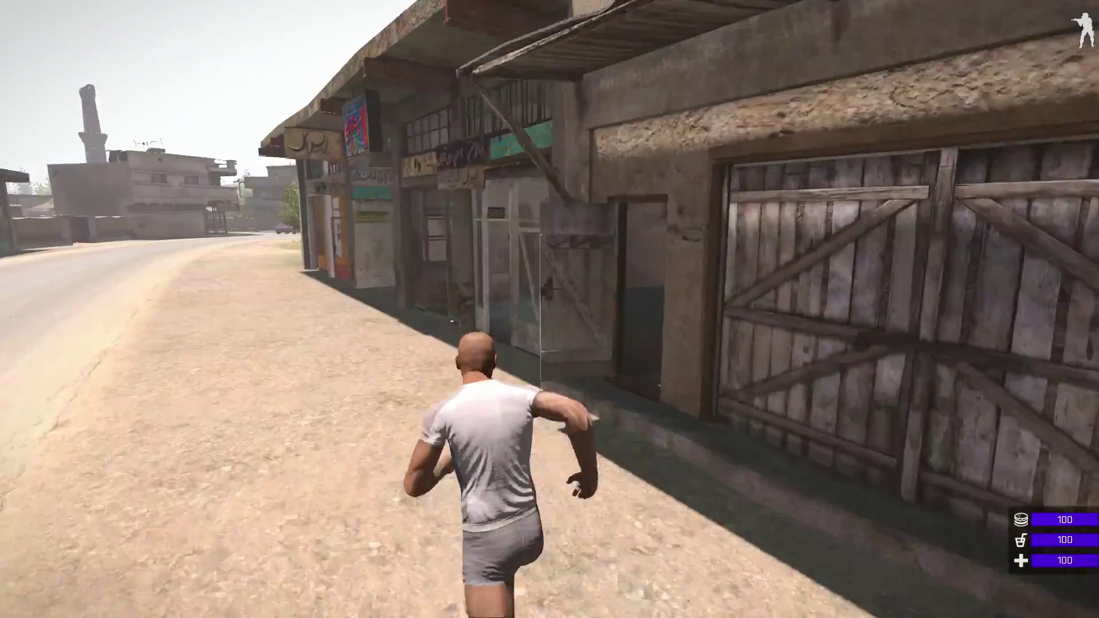